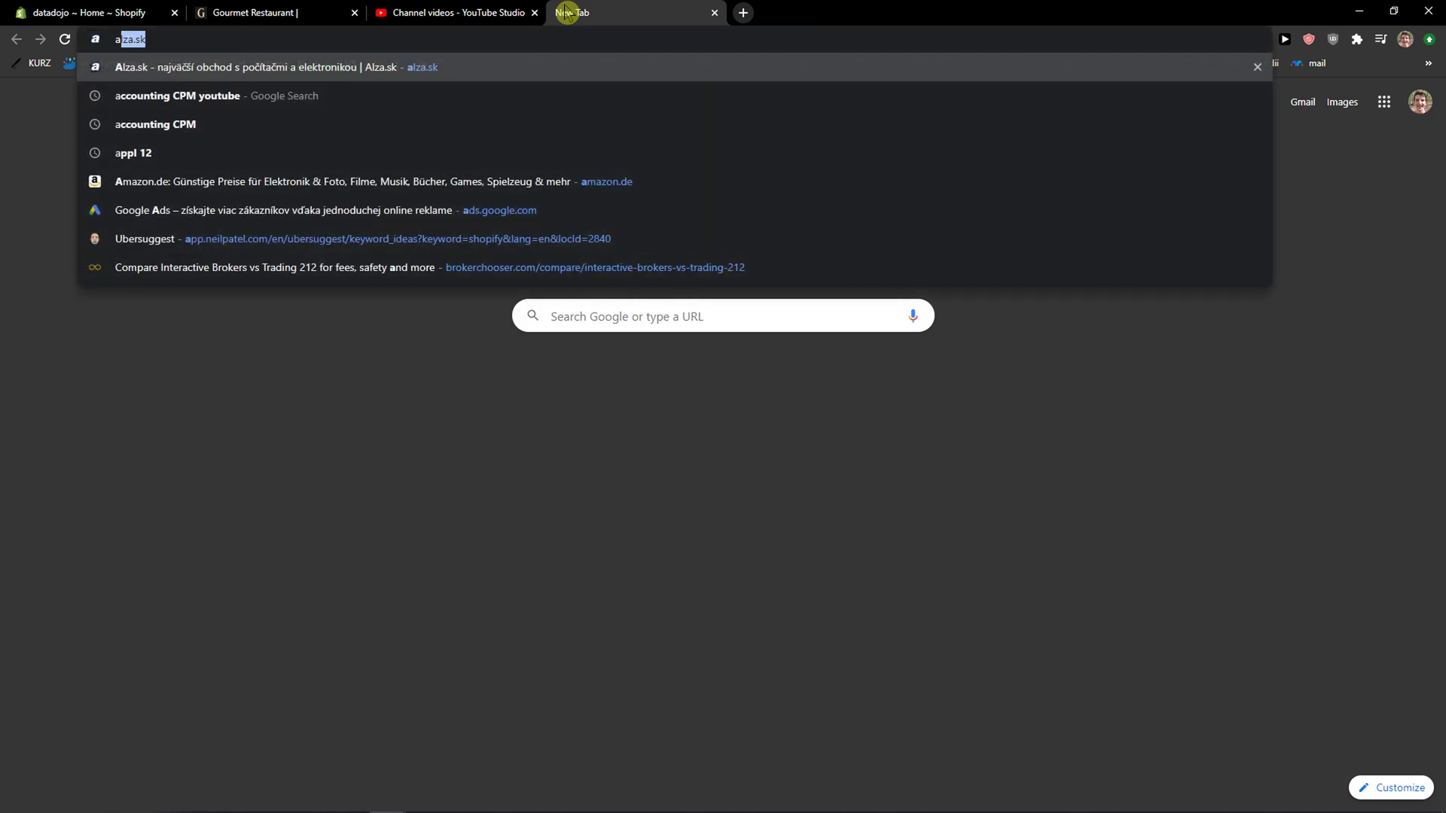
# Step: Open AliExpress in the new browser tab and place it right after the Shopify admin tab
pyautogui.press('Return')
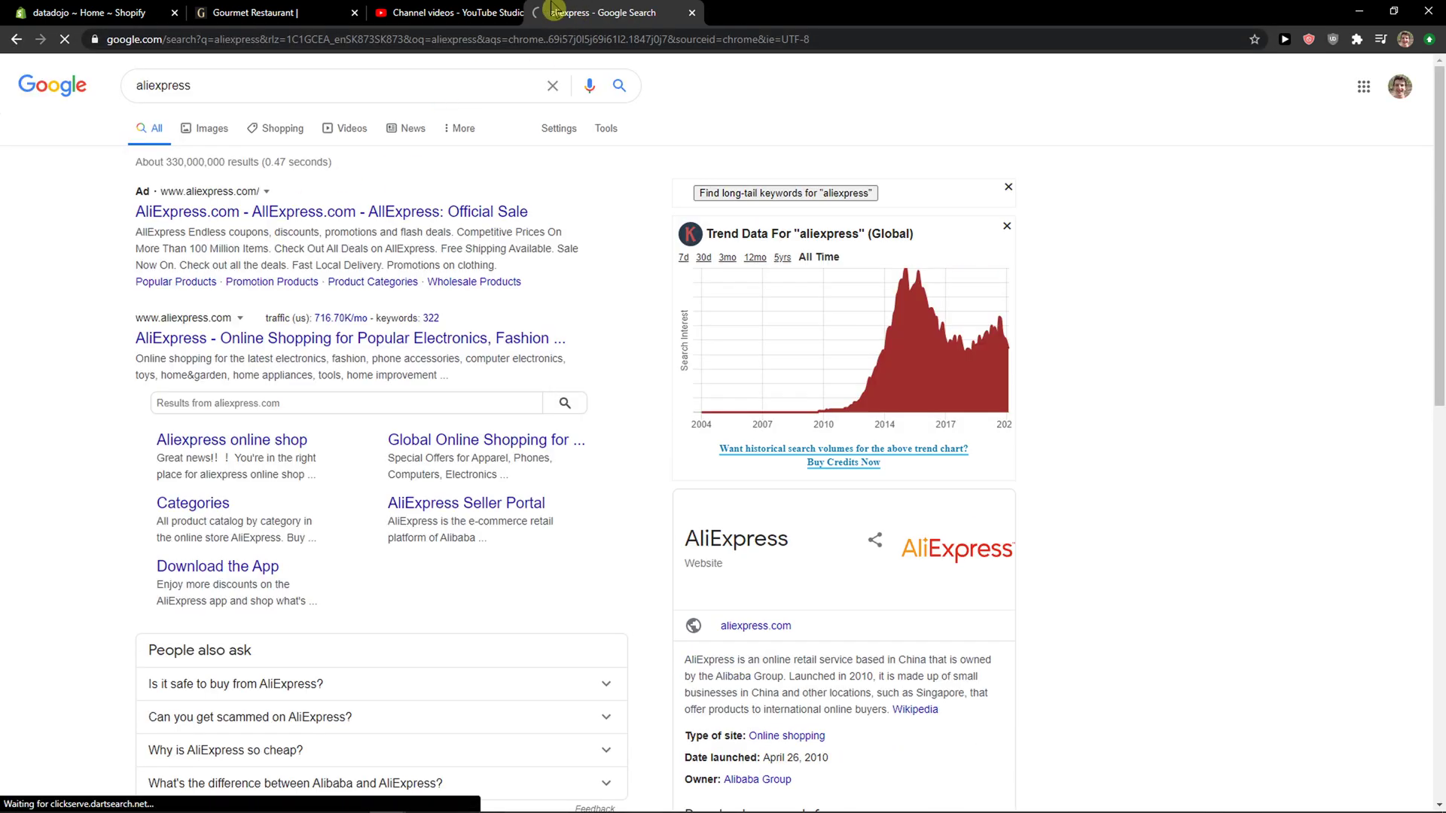
pyautogui.moveTo(578, 11); pyautogui.dragTo(233, 10)
# Step: Open the Shopify App Store from the store admin's Apps page, continuing with the listed account
pyautogui.click(92, 11)
pyautogui.click(70, 299)
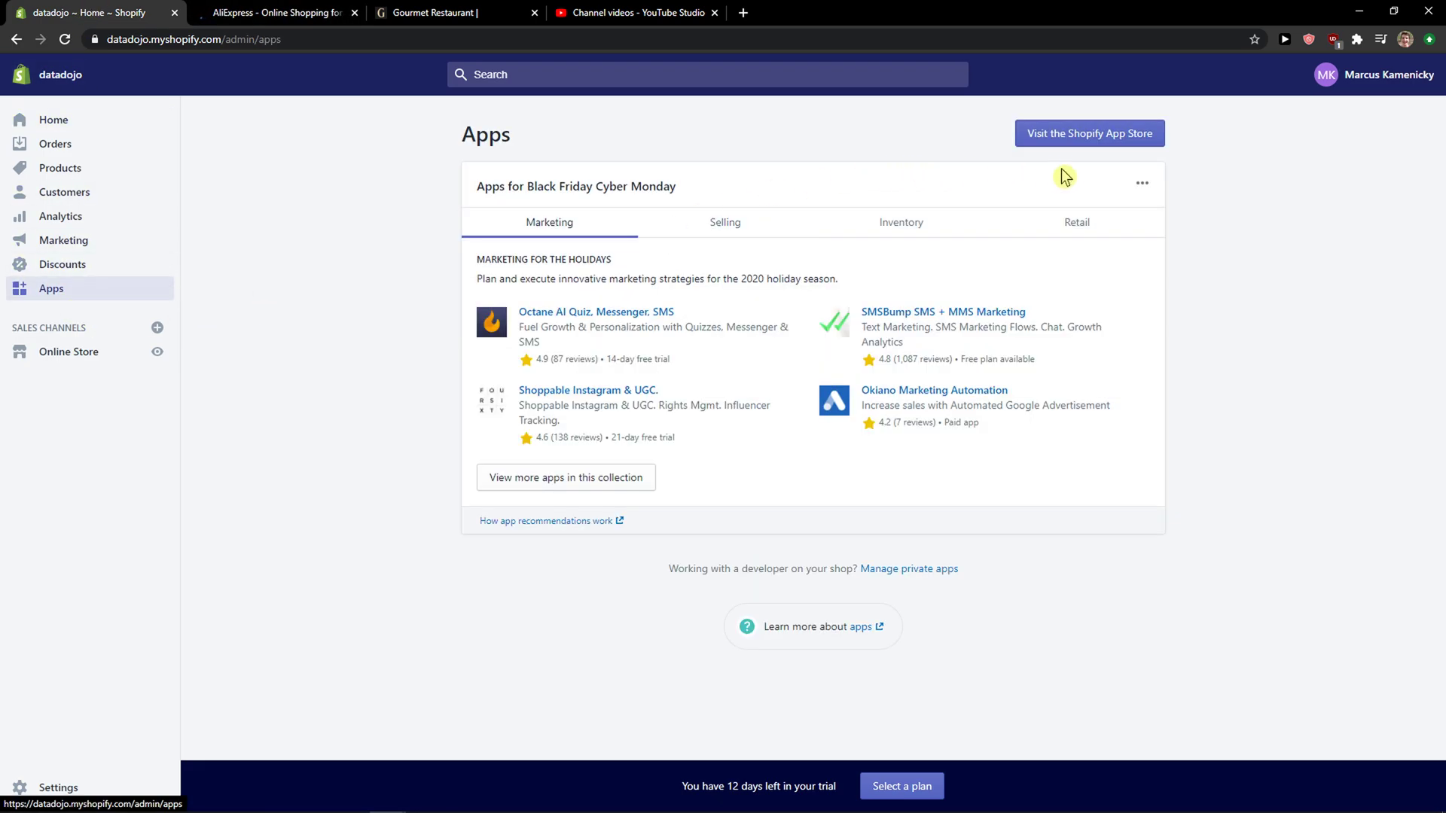
pyautogui.click(1092, 136)
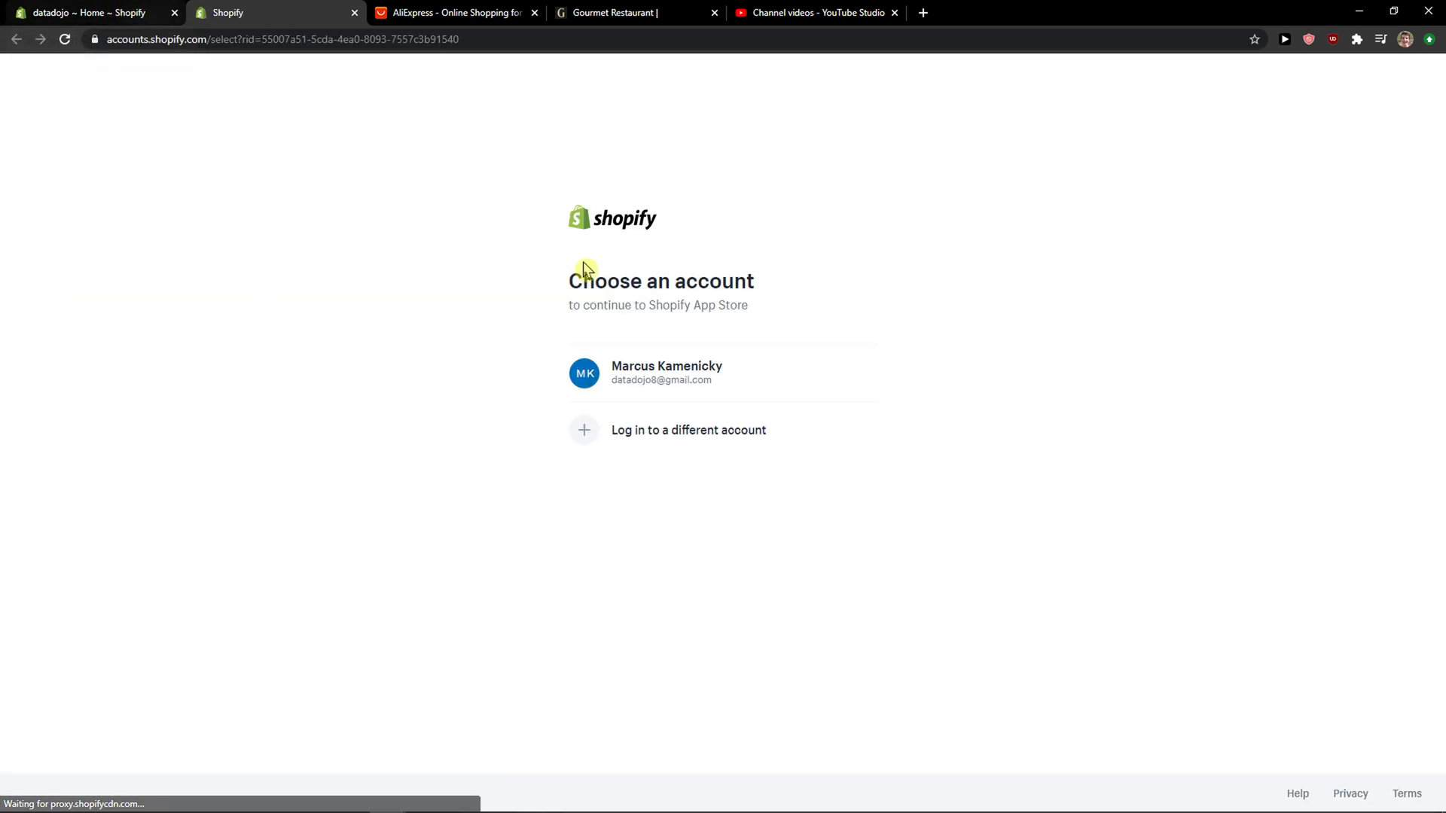
pyautogui.click(632, 382)
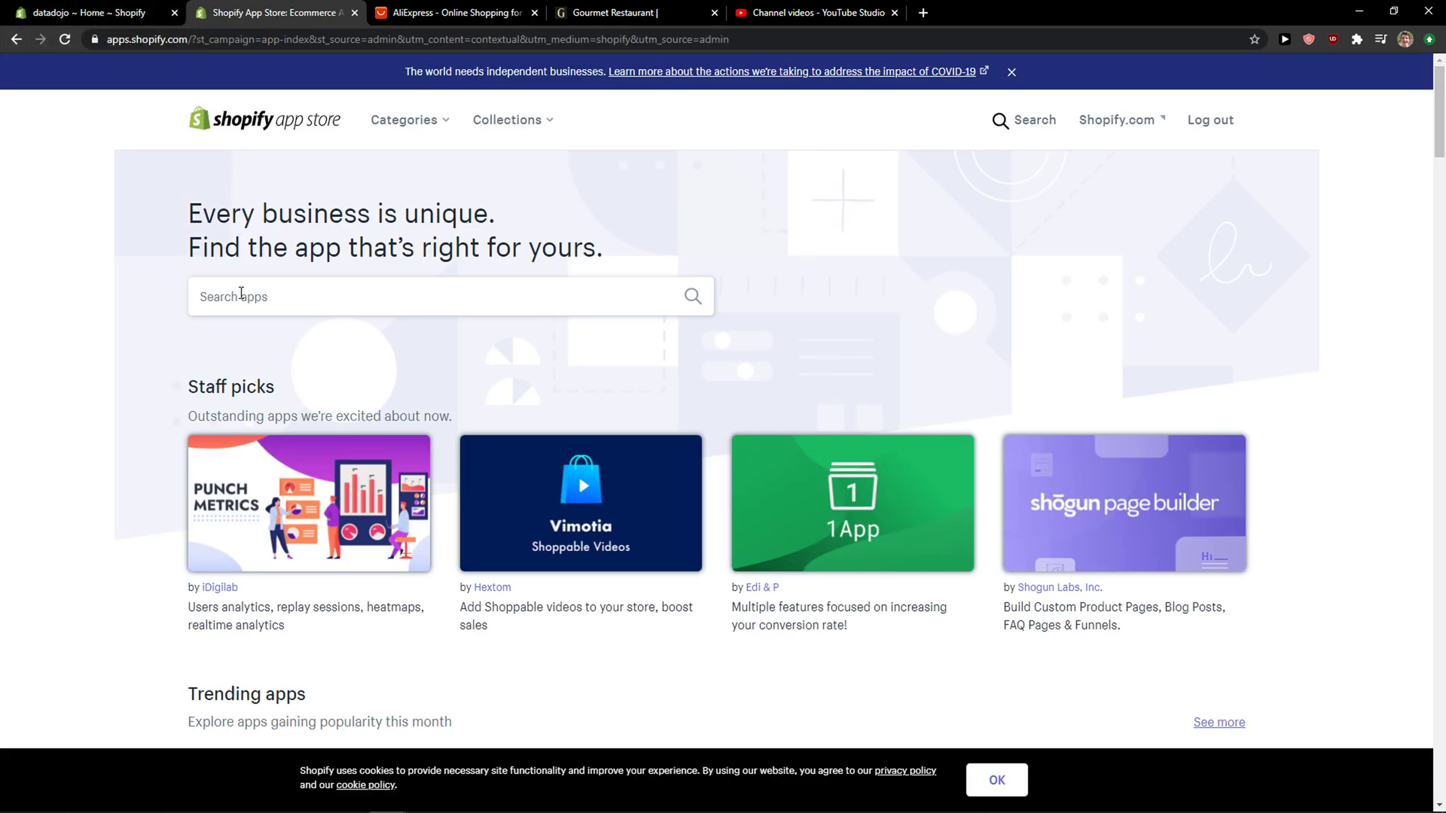
# Step: Search the app store for "loox review" and open the Product Reviews, Photo Reviews app by Loox
pyautogui.click(241, 293)
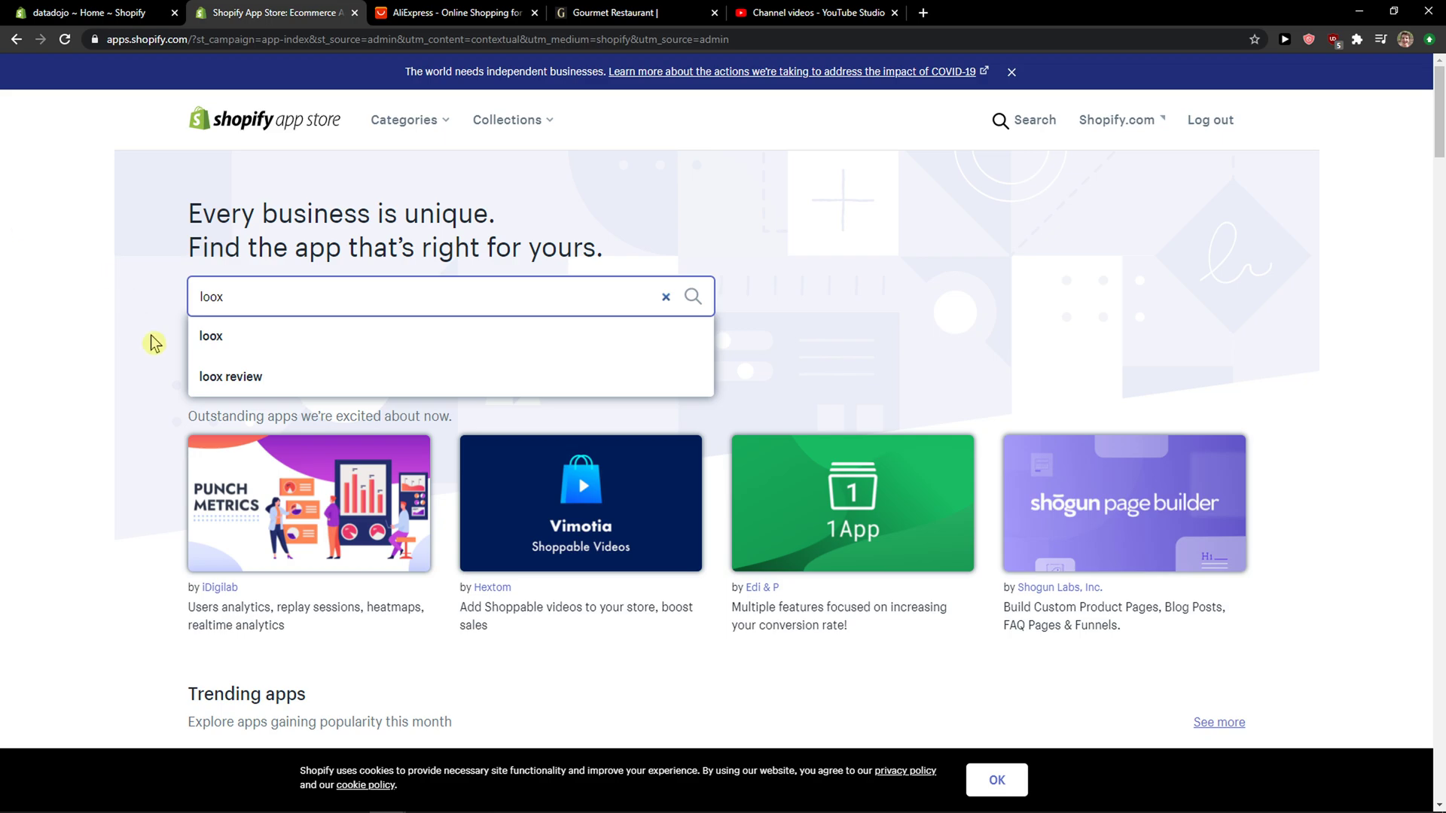
pyautogui.click(260, 333)
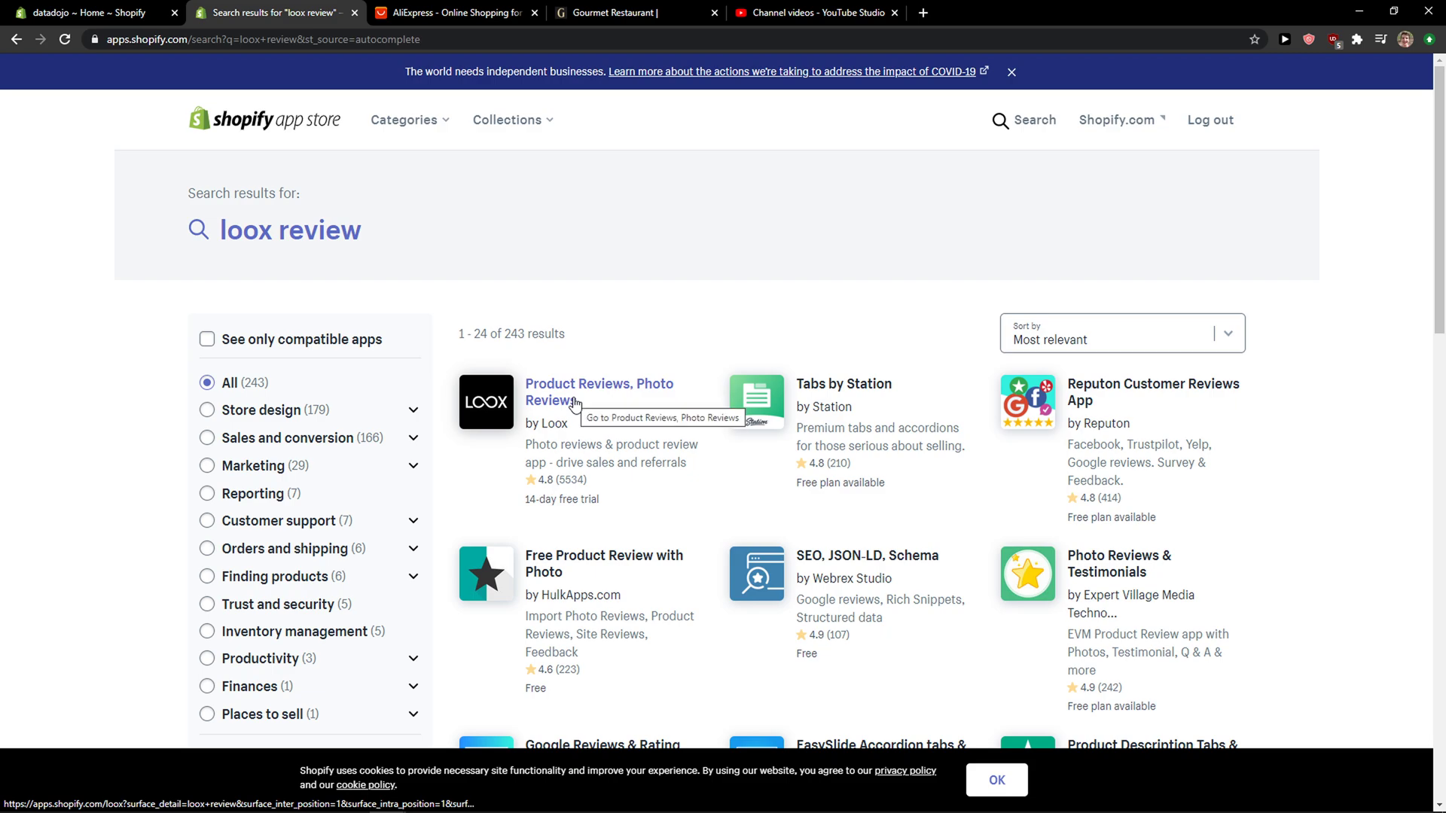
pyautogui.click(574, 403)
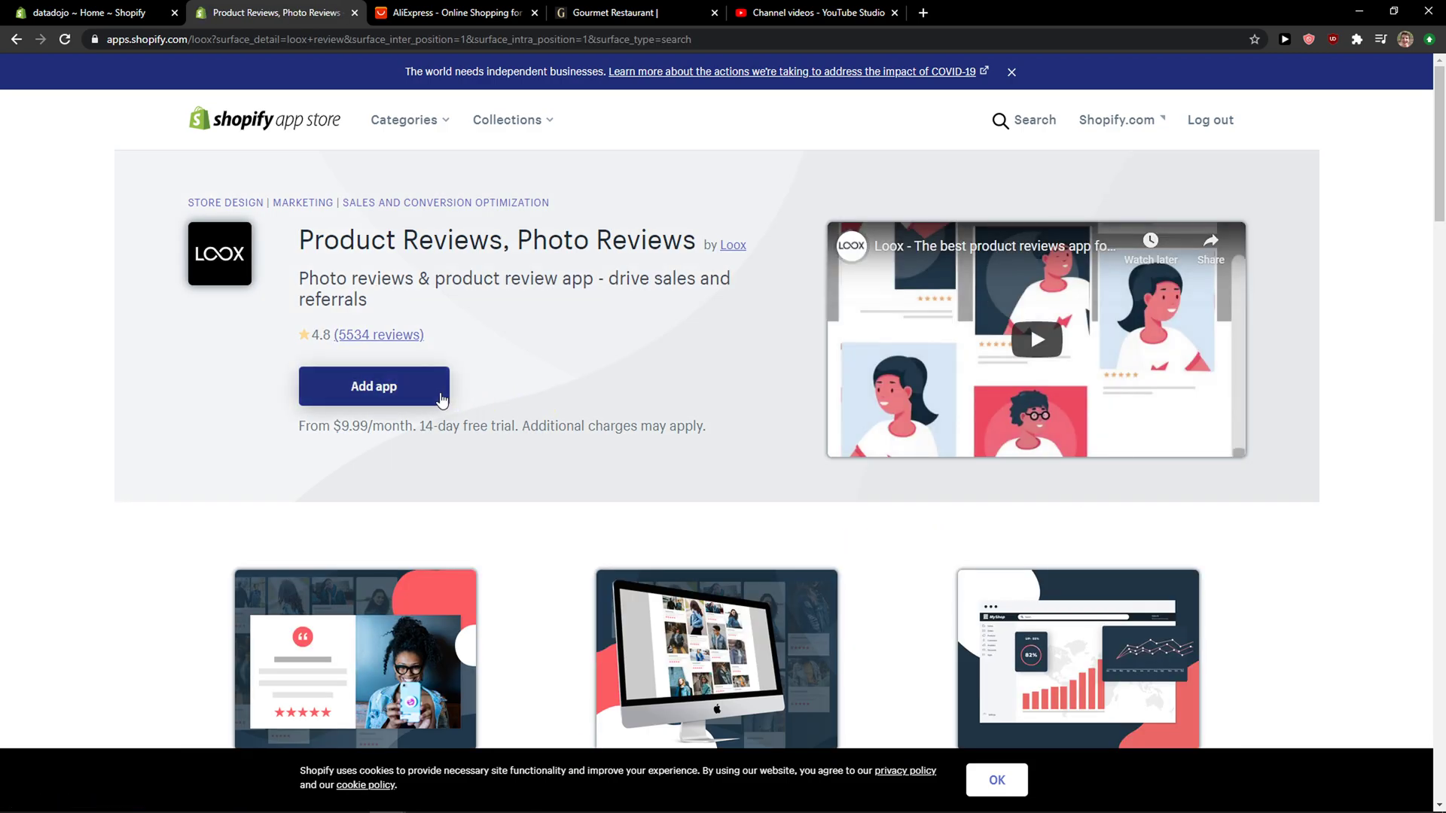
# Step: Install the Loox app on the datadojo store and choose to use Loox for free
pyautogui.click(441, 399)
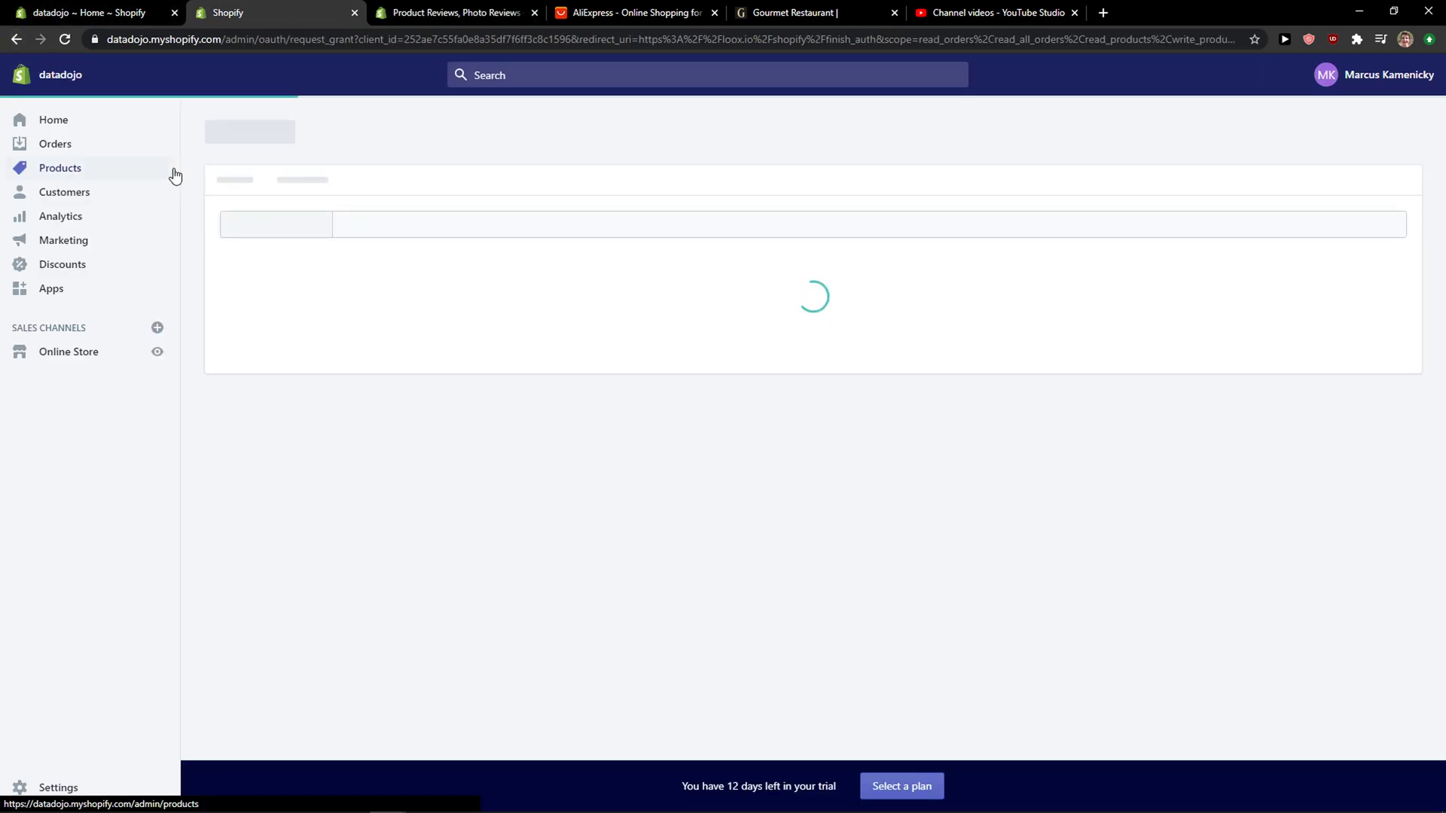
pyautogui.scroll(-3, 819, 362)
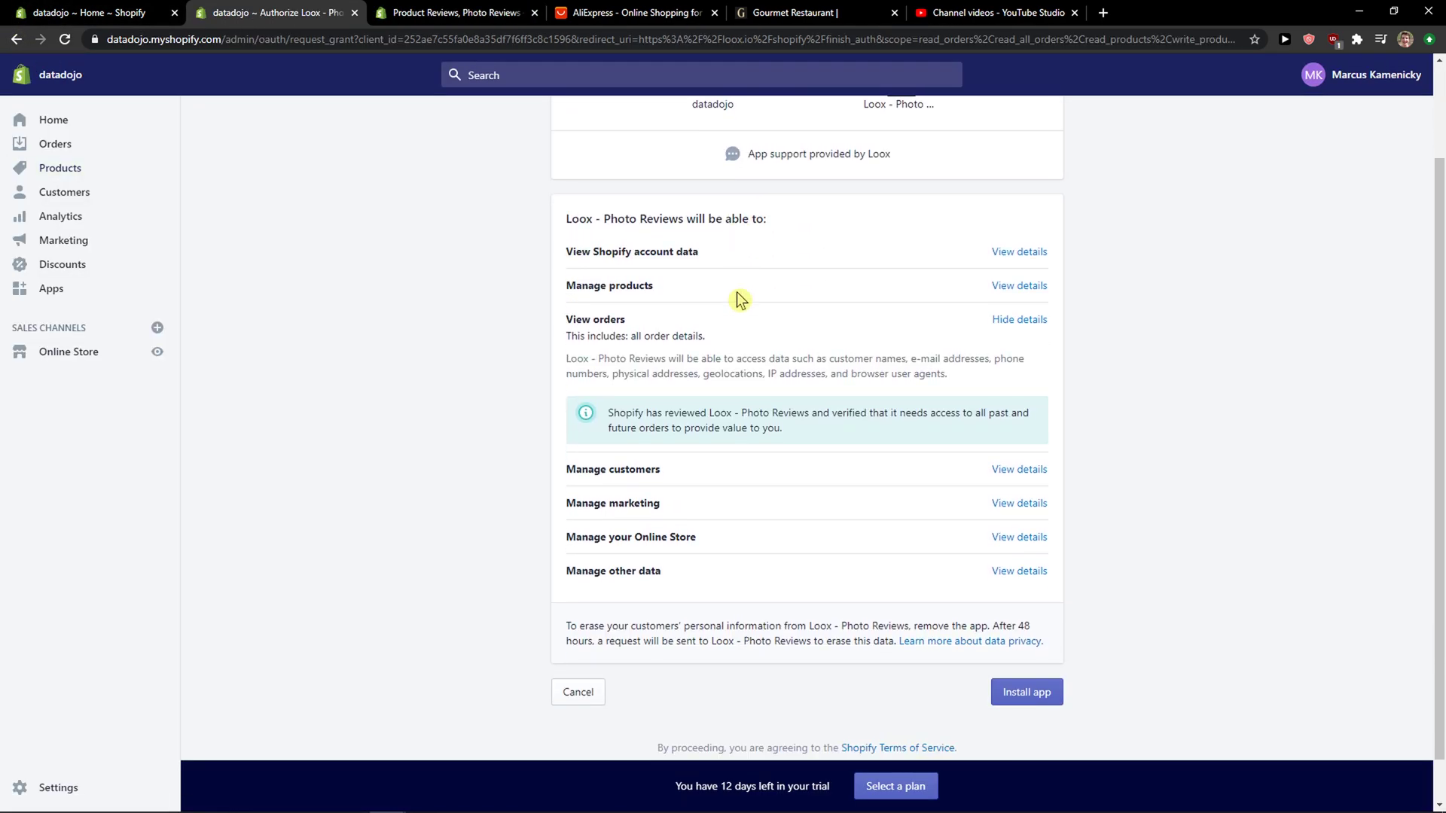
pyautogui.click(1024, 647)
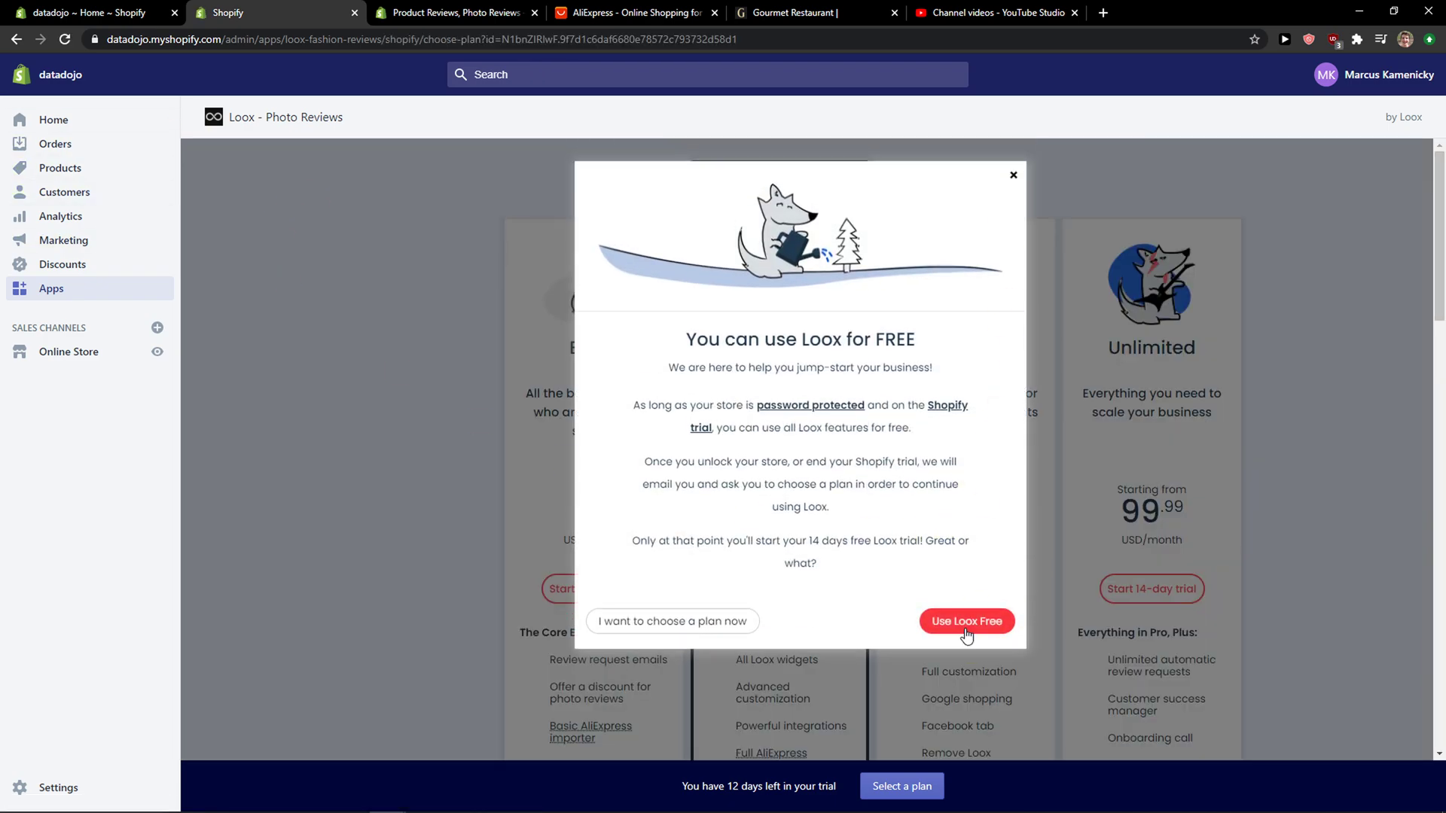
pyautogui.click(967, 633)
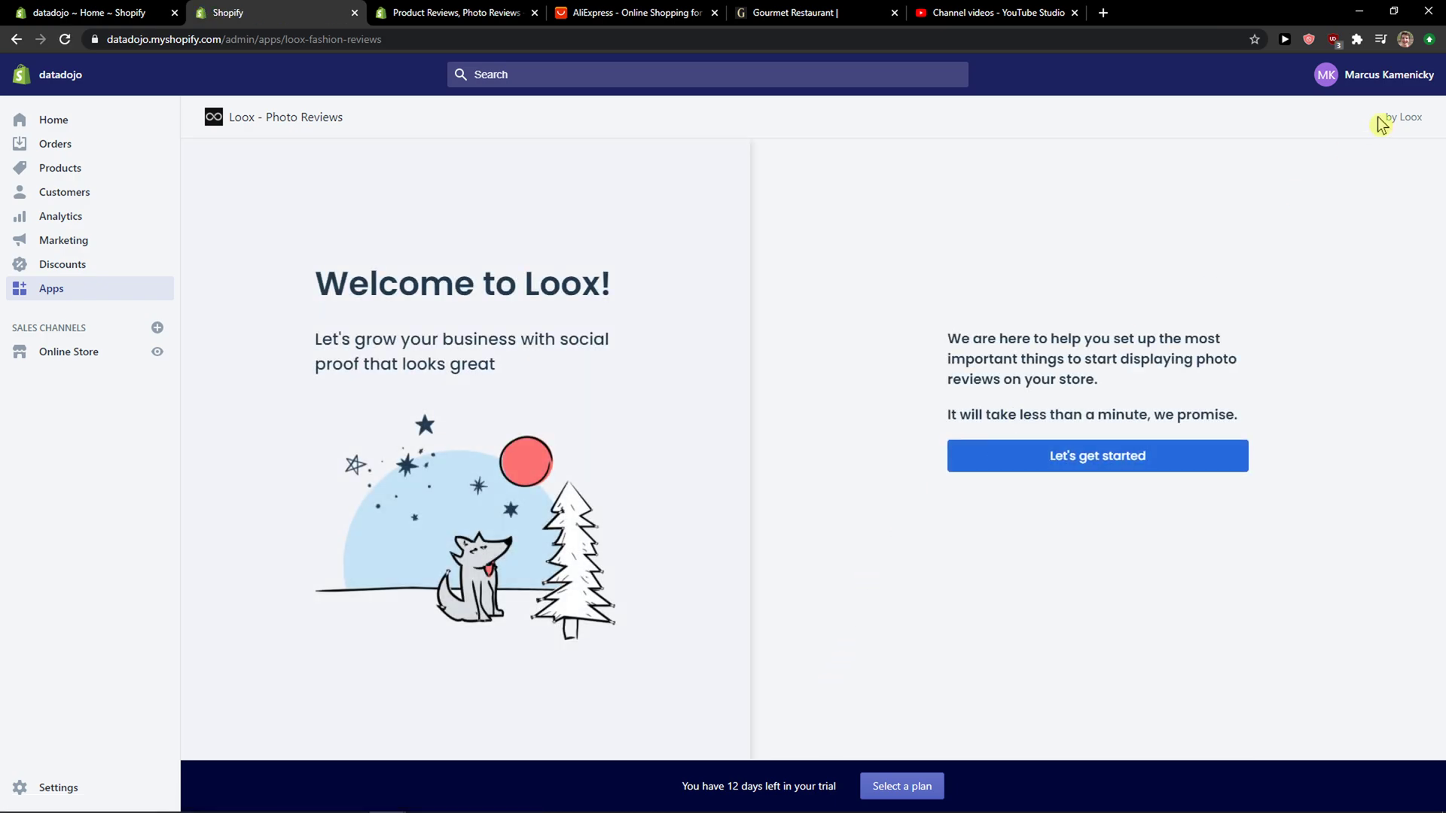
# Step: Complete the Loox onboarding with the default review widget and request email, offering a 10% discount for photo reviews
pyautogui.click(1036, 450)
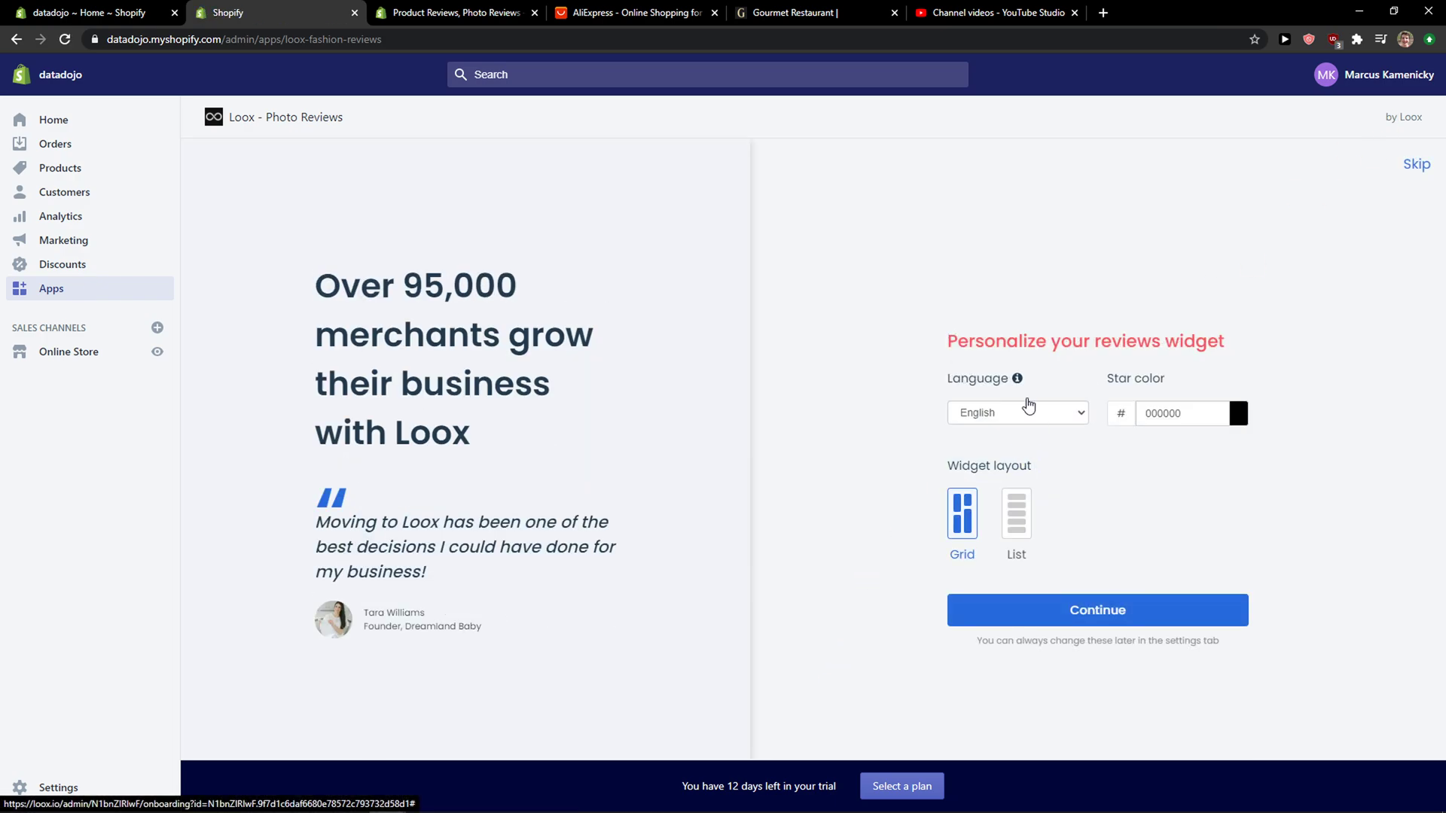
pyautogui.click(1022, 621)
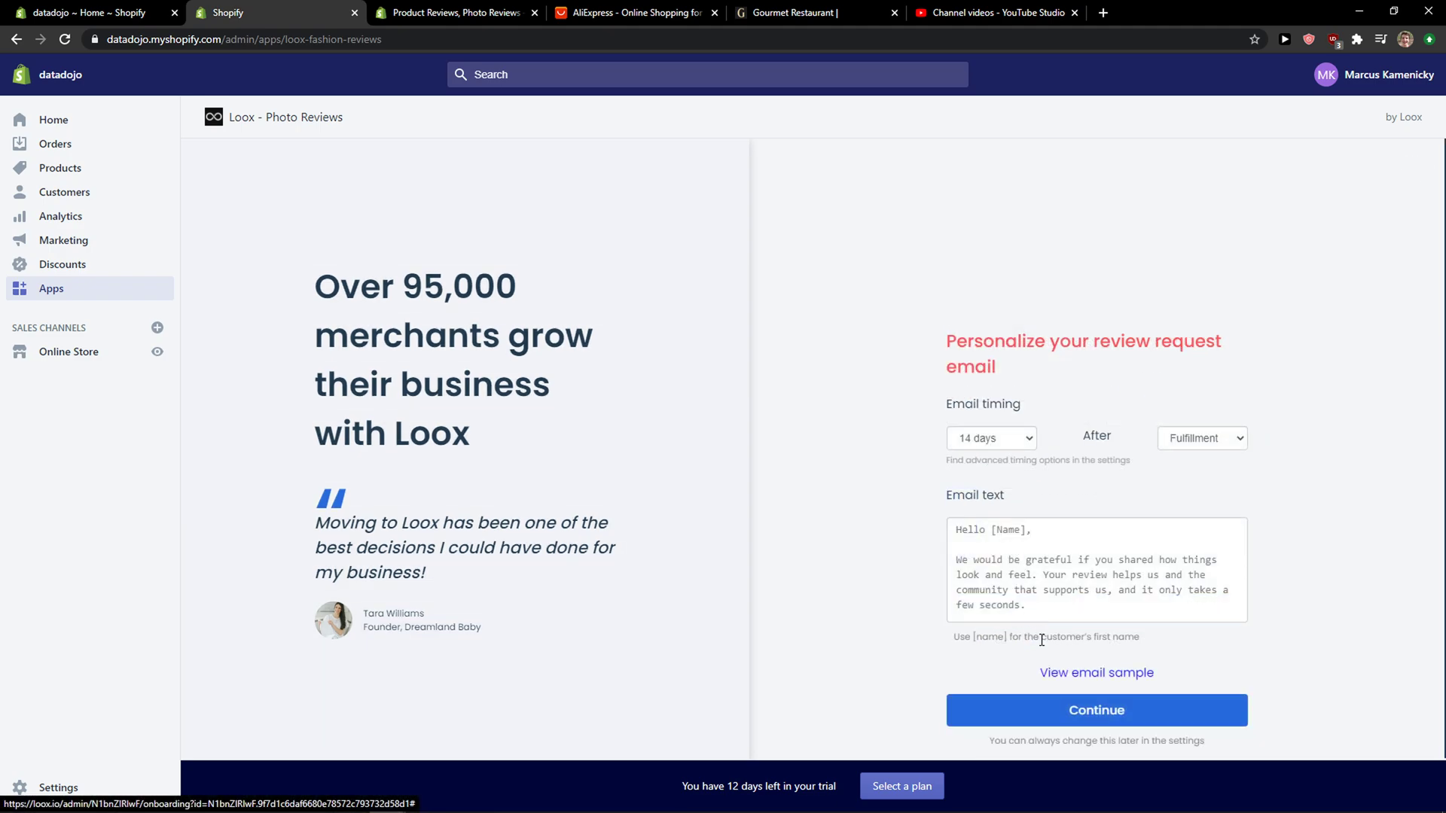
pyautogui.click(1013, 714)
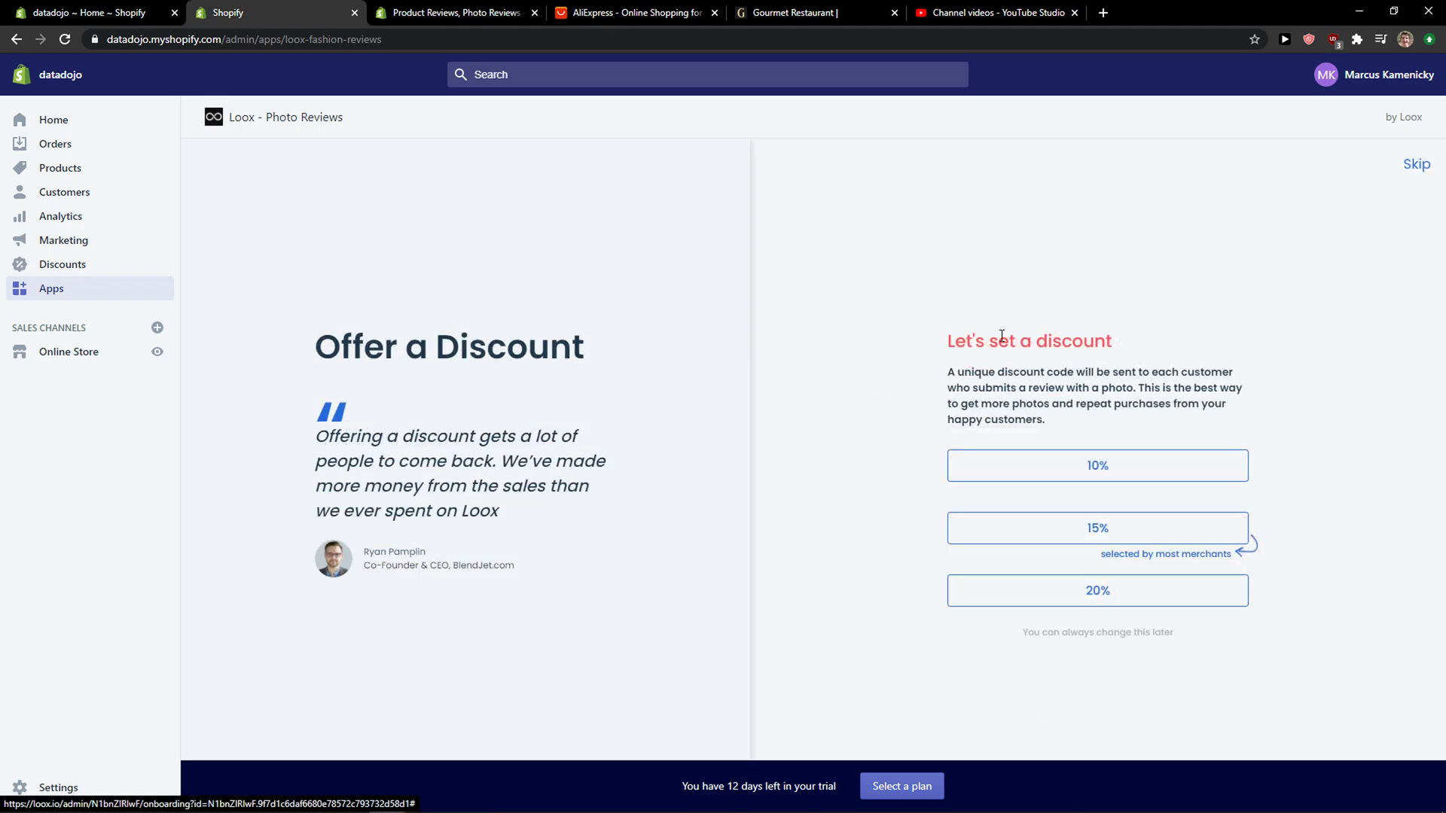
pyautogui.click(1054, 478)
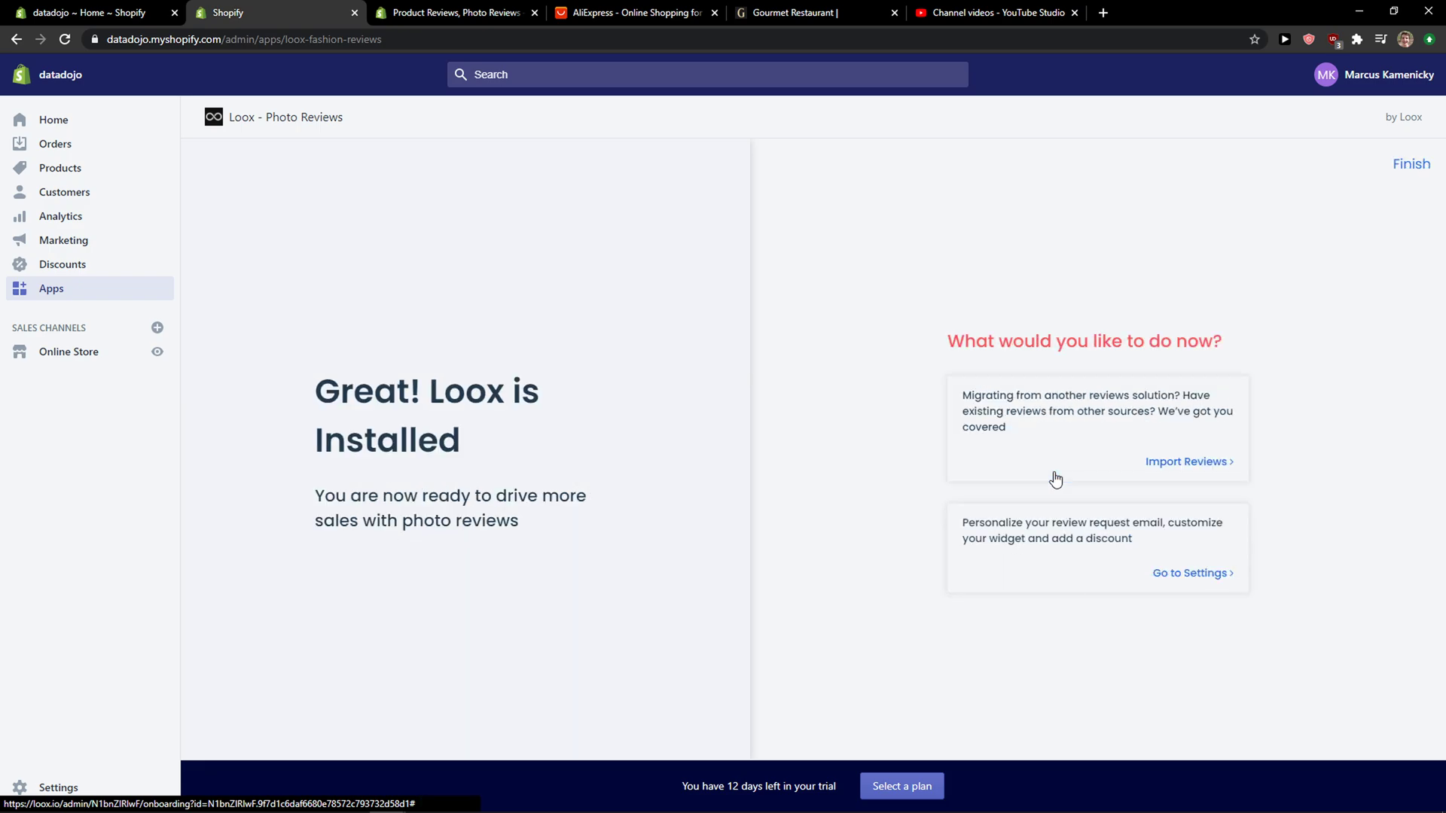
# Step: Look at the Loox settings and dashboard, and open the Import Reviews page
pyautogui.click(1146, 573)
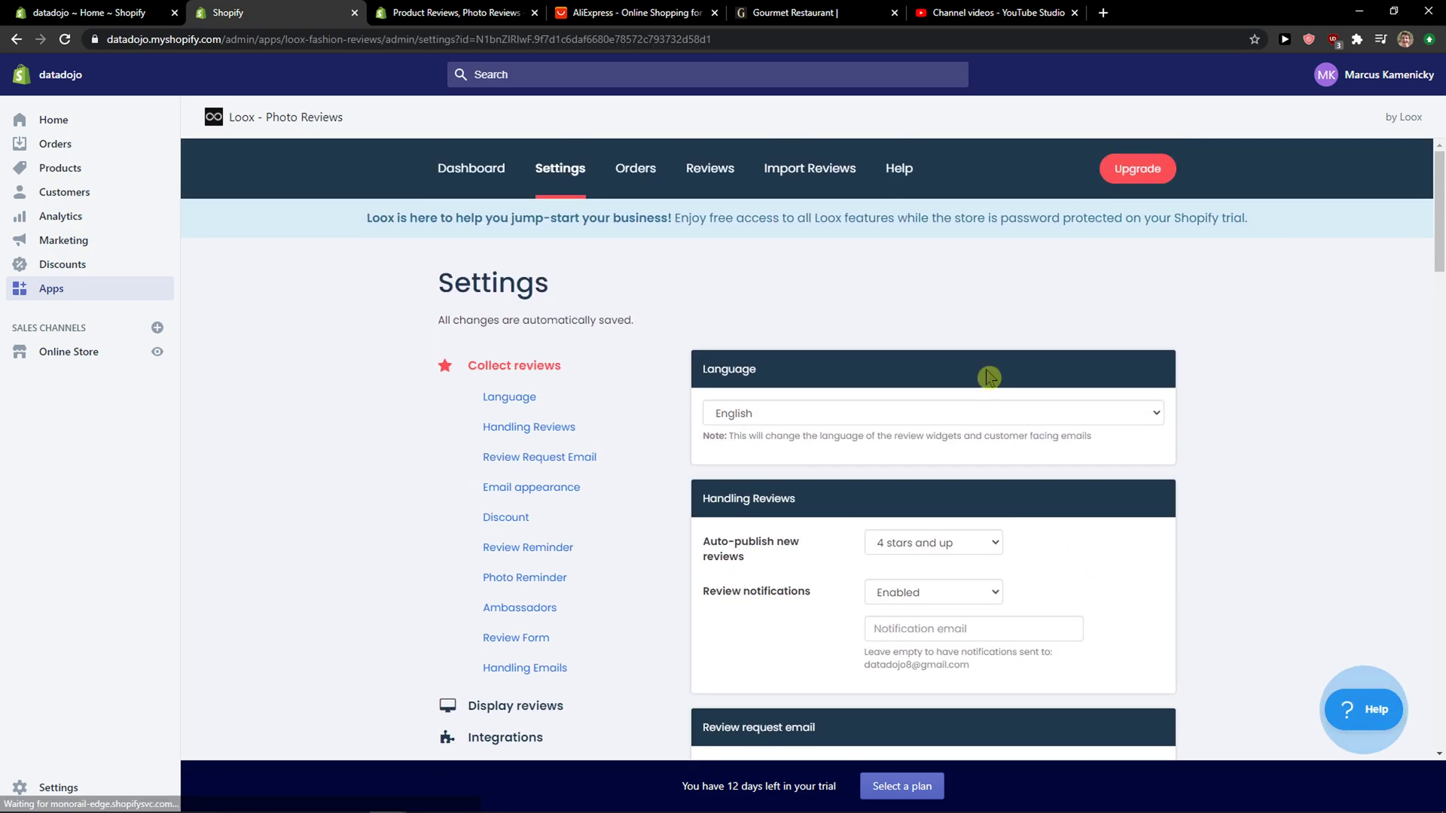
pyautogui.click(481, 177)
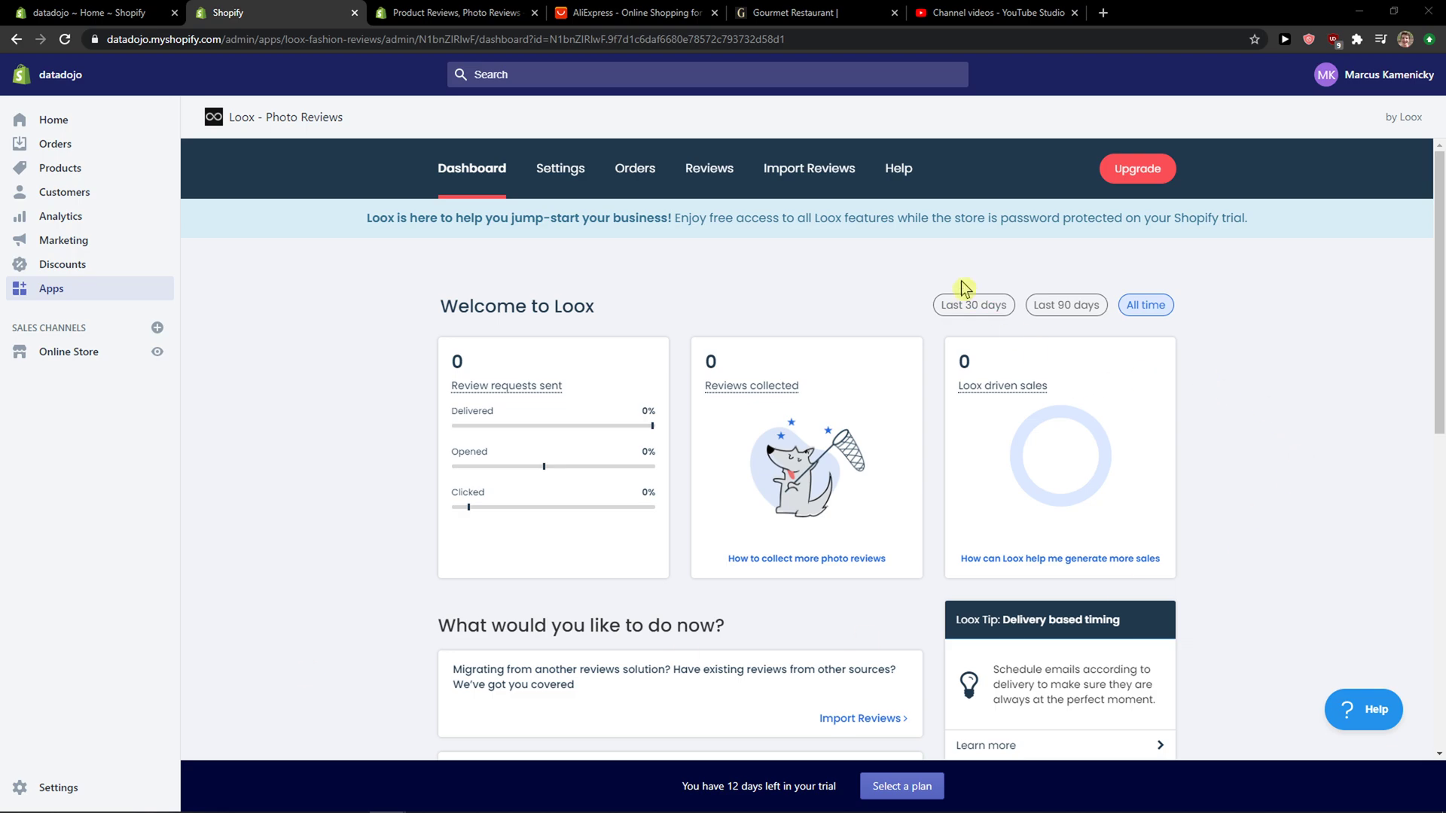
pyautogui.click(828, 168)
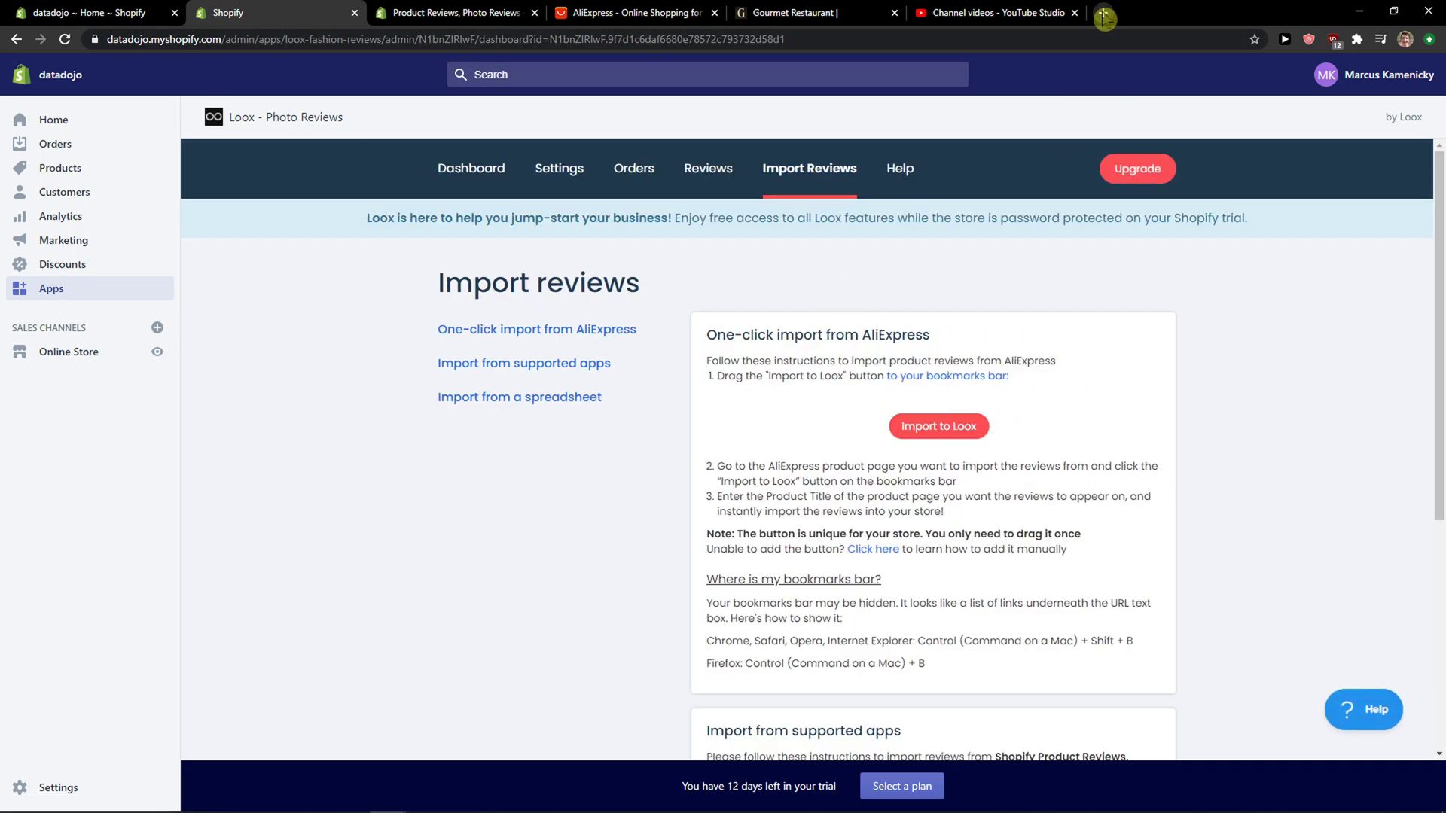
pyautogui.moveTo(941, 426)
pyautogui.mouseDown()
pyautogui.moveTo(778, 84)
pyautogui.moveTo(803, 41)
pyautogui.moveTo(926, 397)
pyautogui.moveTo(947, 415)
pyautogui.moveTo(846, 112)
pyautogui.moveTo(871, 371)
pyautogui.moveTo(942, 410)
pyautogui.mouseUp()
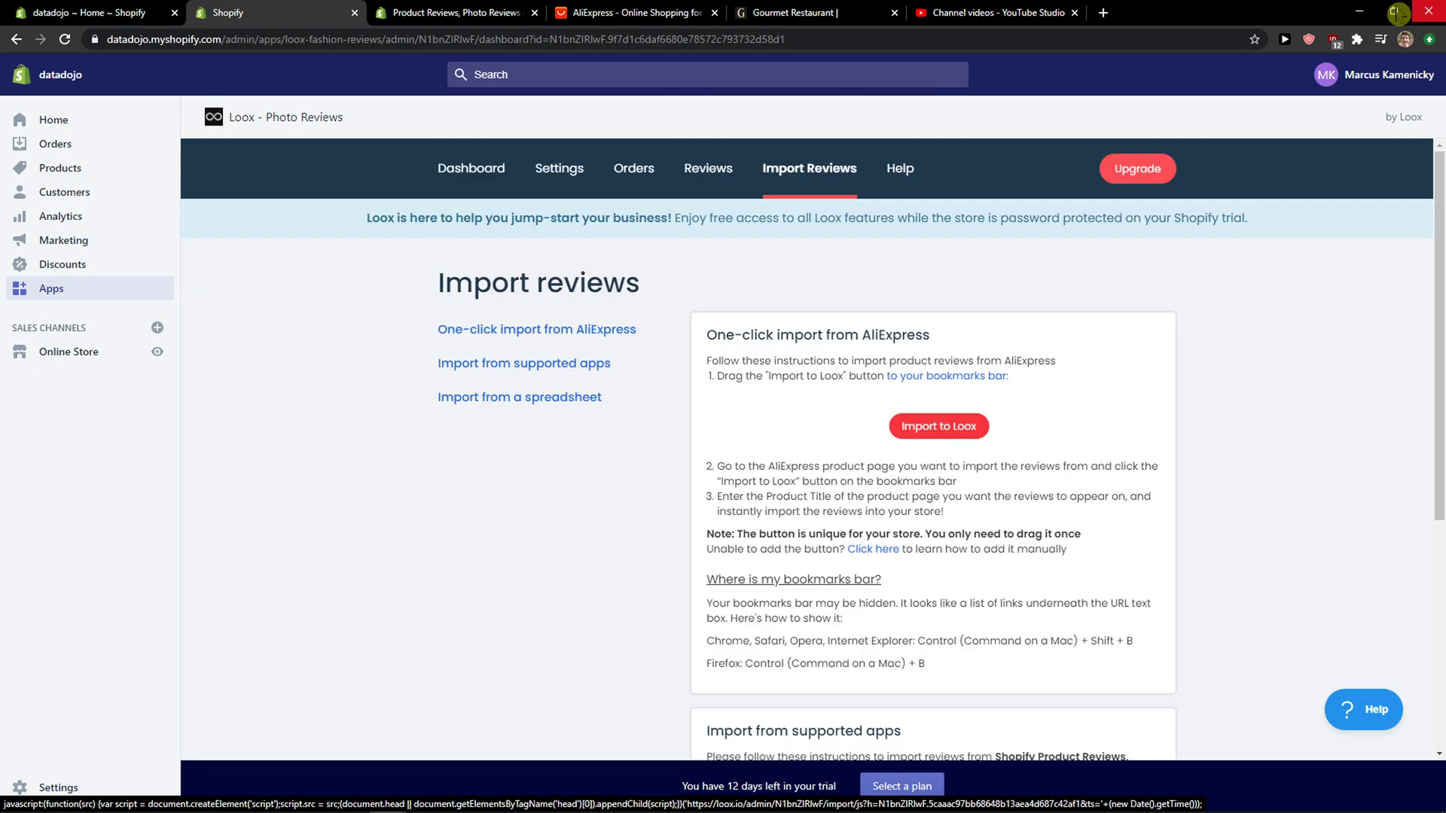
pyautogui.click(1433, 40)
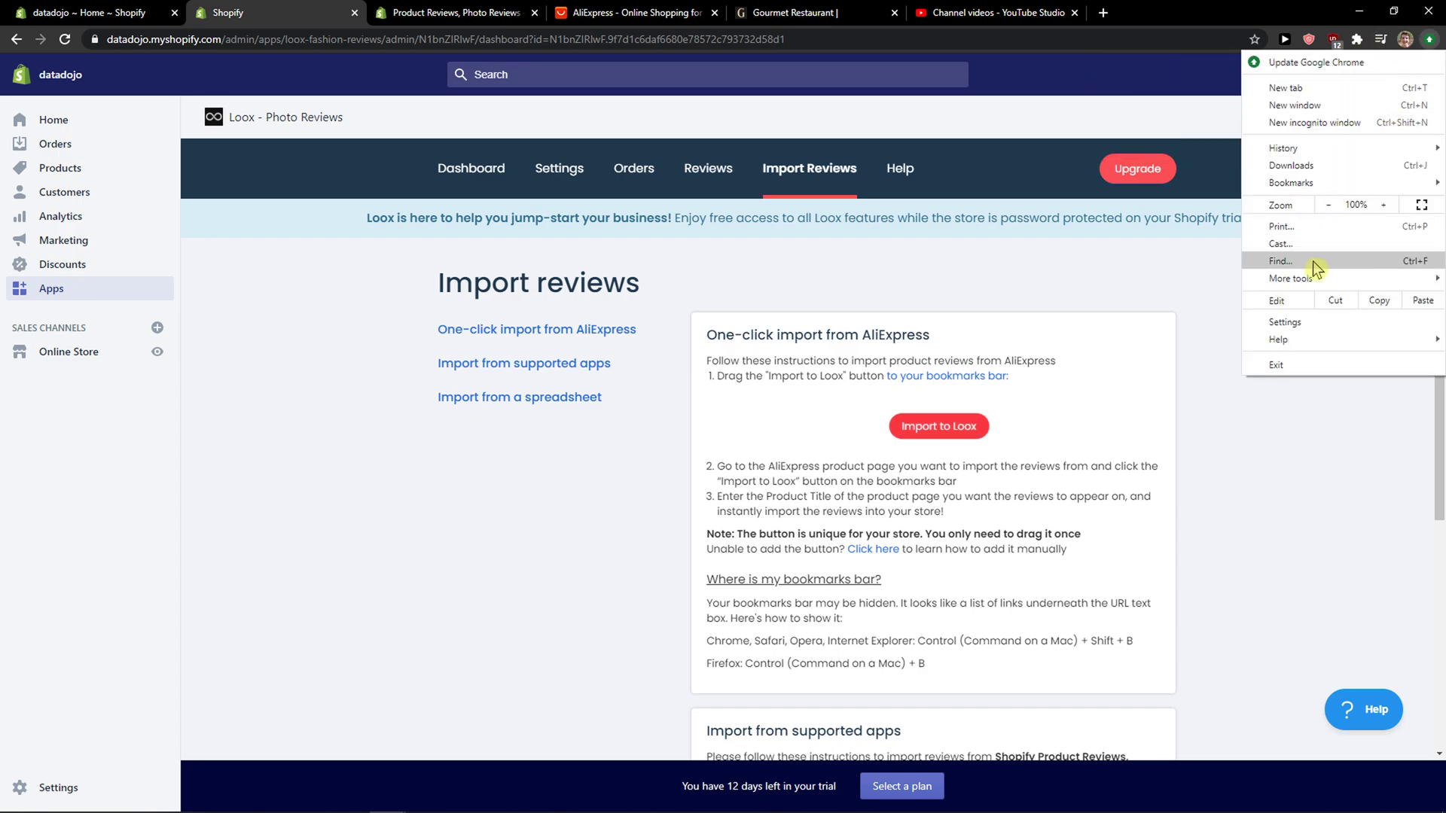
pyautogui.click(1307, 320)
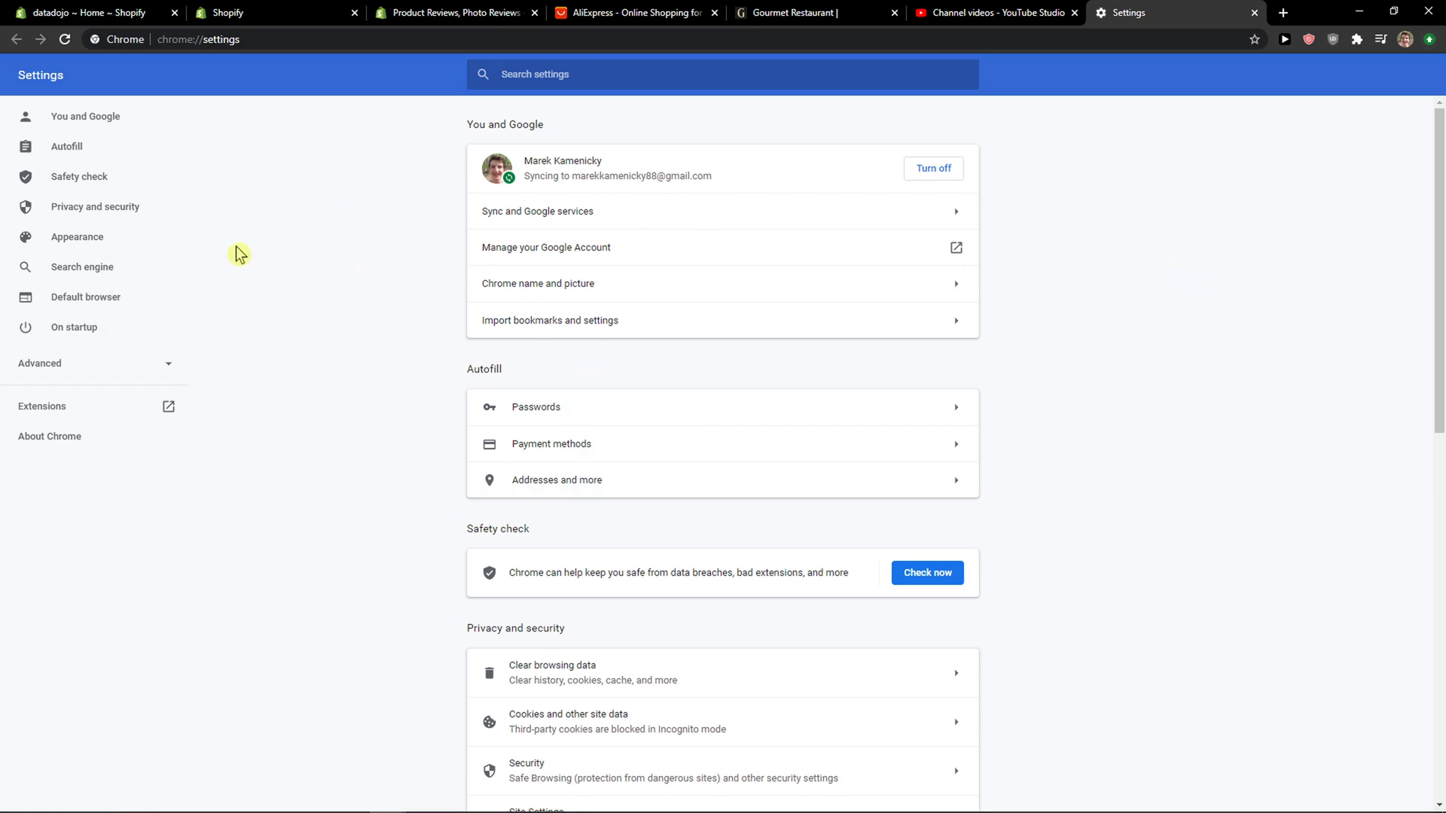
pyautogui.click(62, 354)
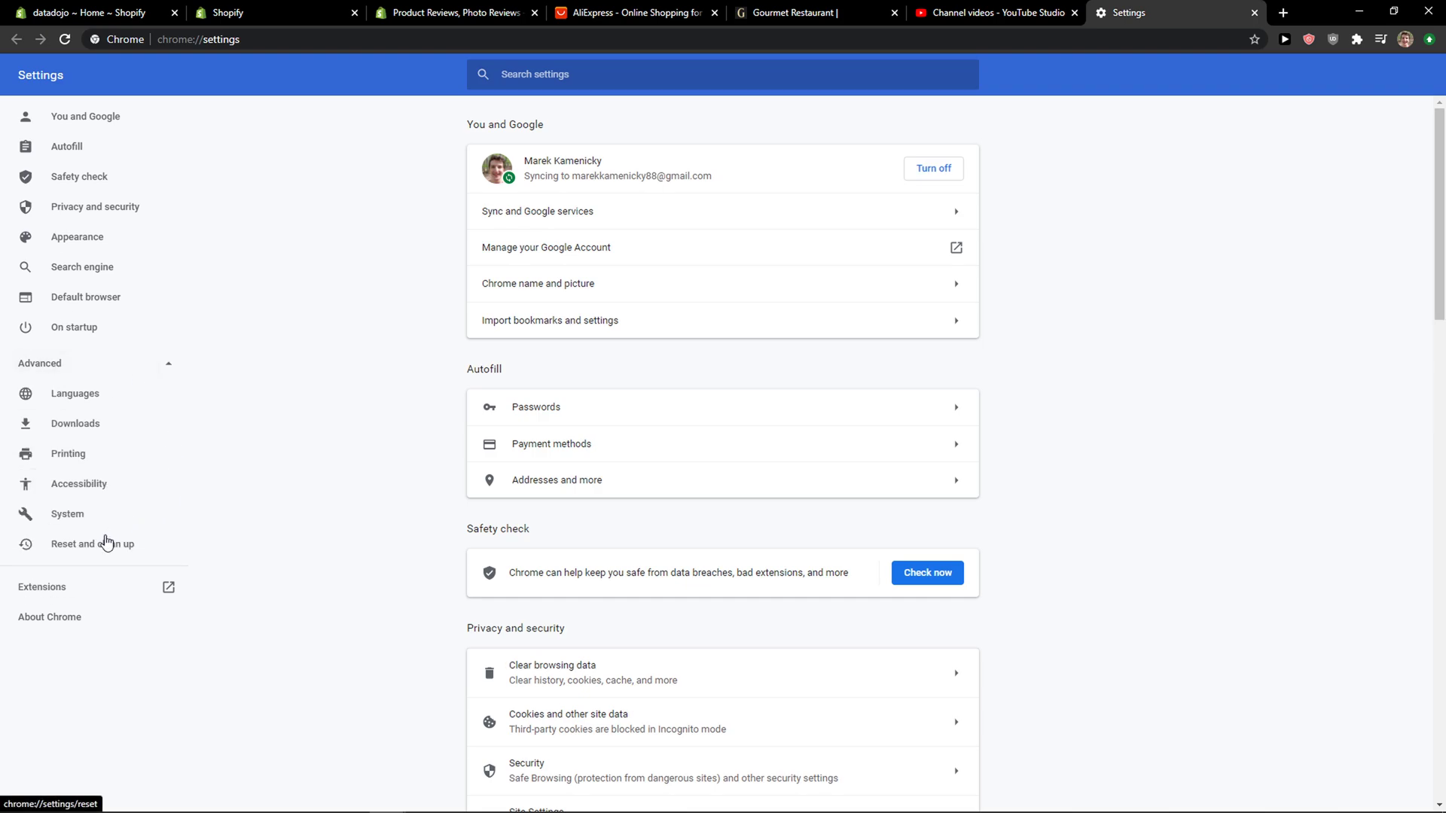
pyautogui.click(101, 487)
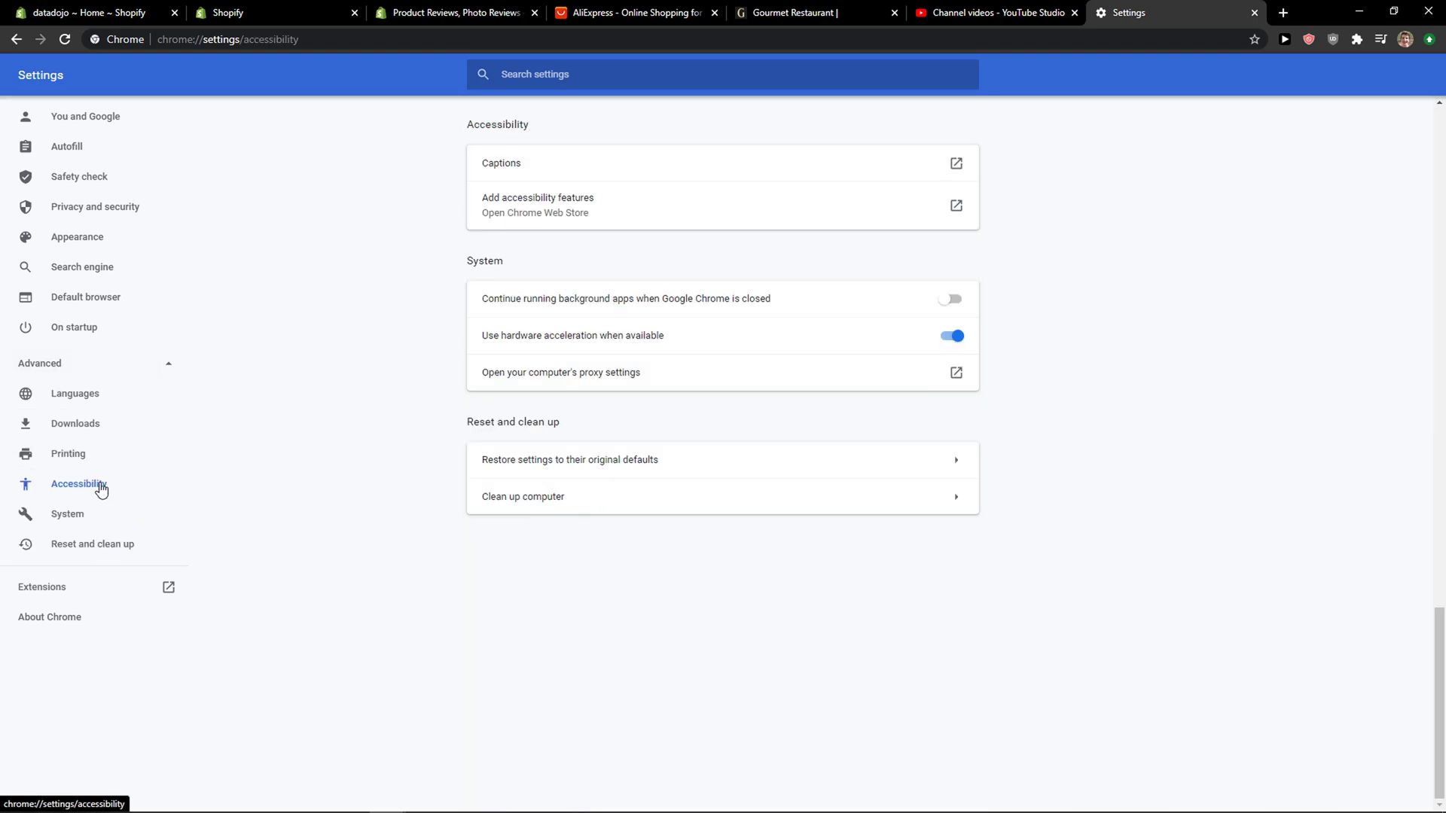
pyautogui.click(110, 431)
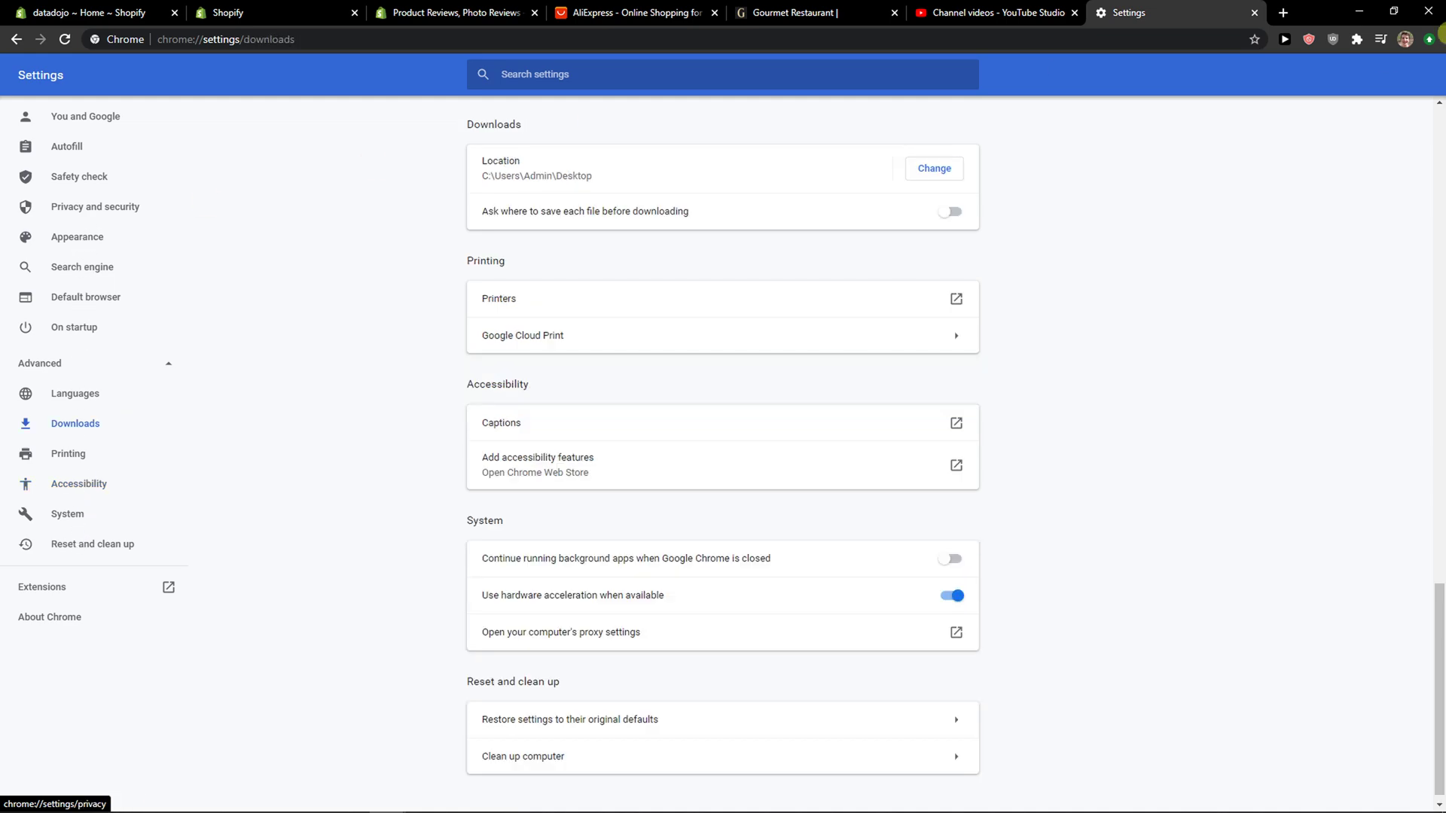
# Step: Turn on the display of Chrome's bookmarks bar
pyautogui.click(1428, 41)
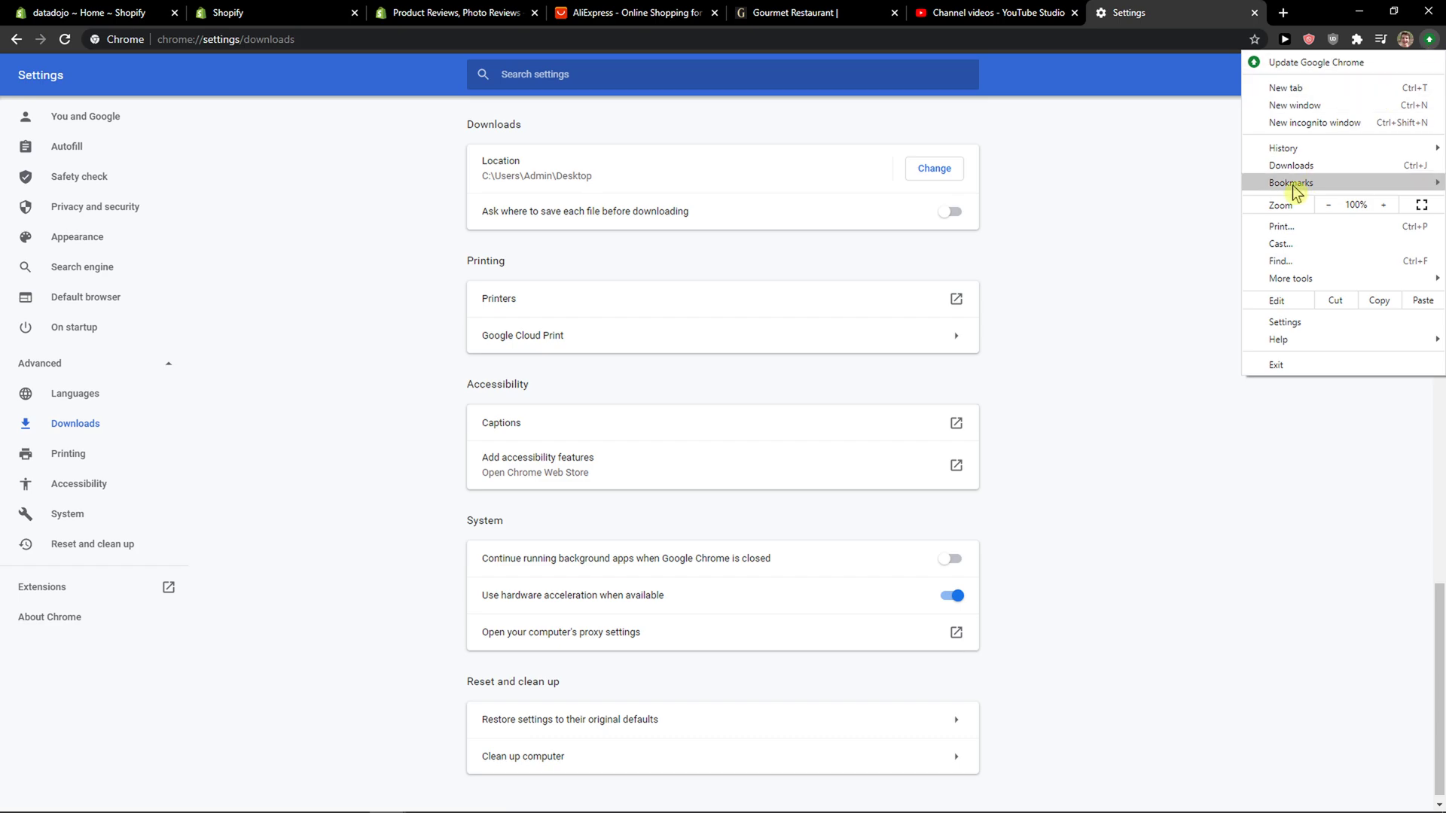
pyautogui.moveTo(1300, 183)
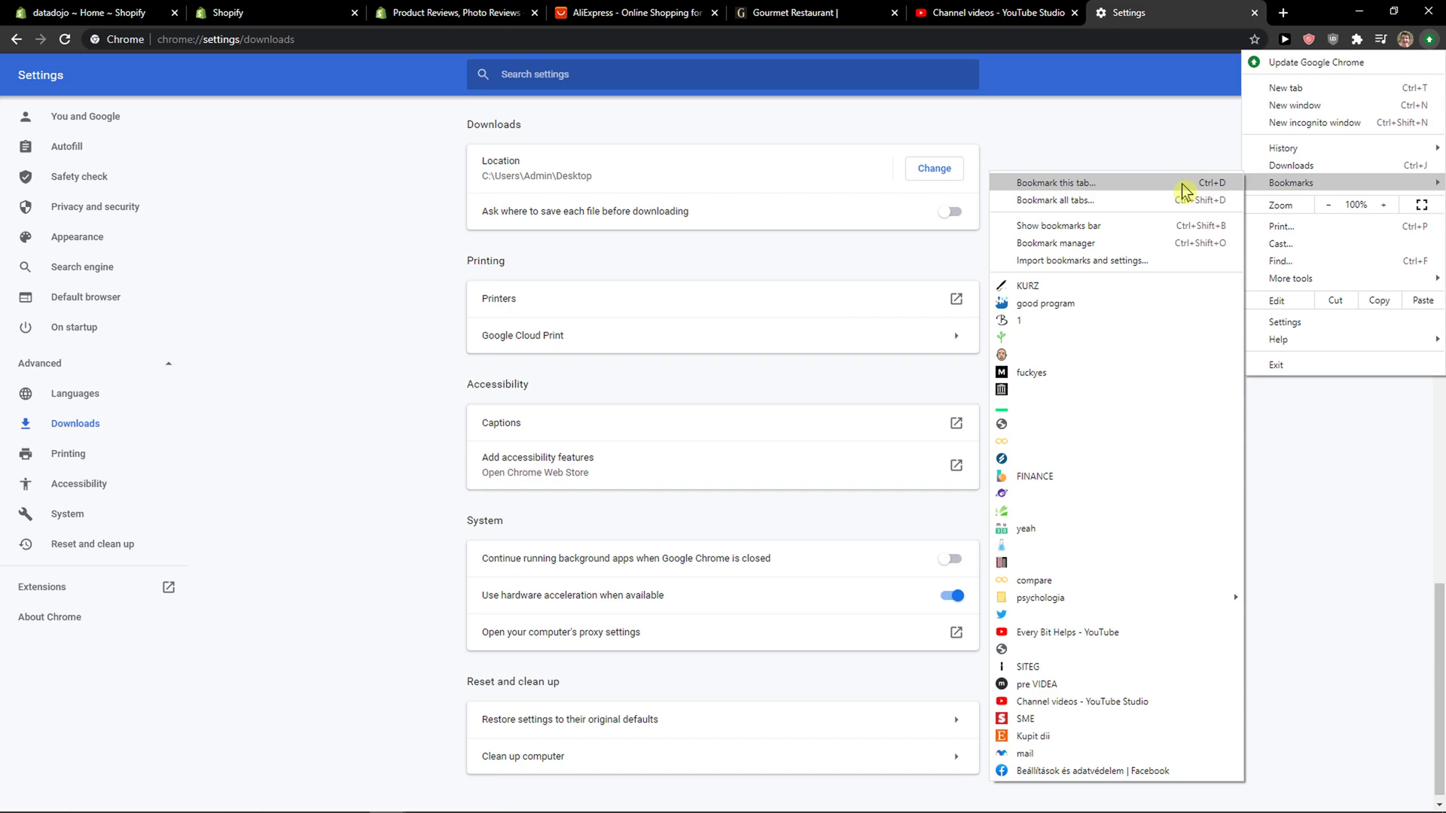
pyautogui.click(1152, 227)
# Step: Return to the Loox Import reviews page and add the Import to Loox button to the bookmarks bar
pyautogui.click(252, 13)
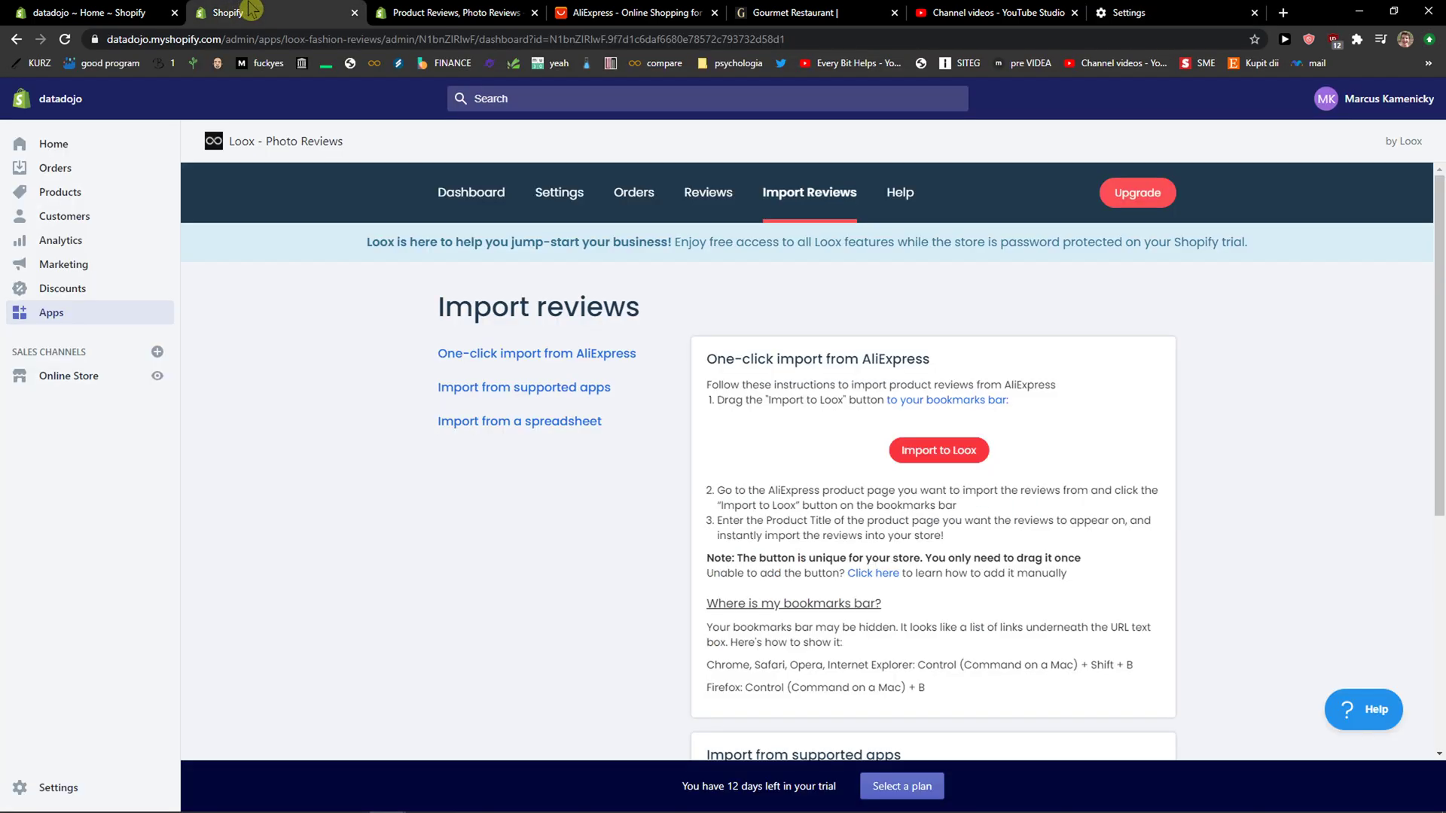
pyautogui.moveTo(956, 452); pyautogui.dragTo(1359, 71)
pyautogui.moveTo(967, 450); pyautogui.dragTo(1347, 73)
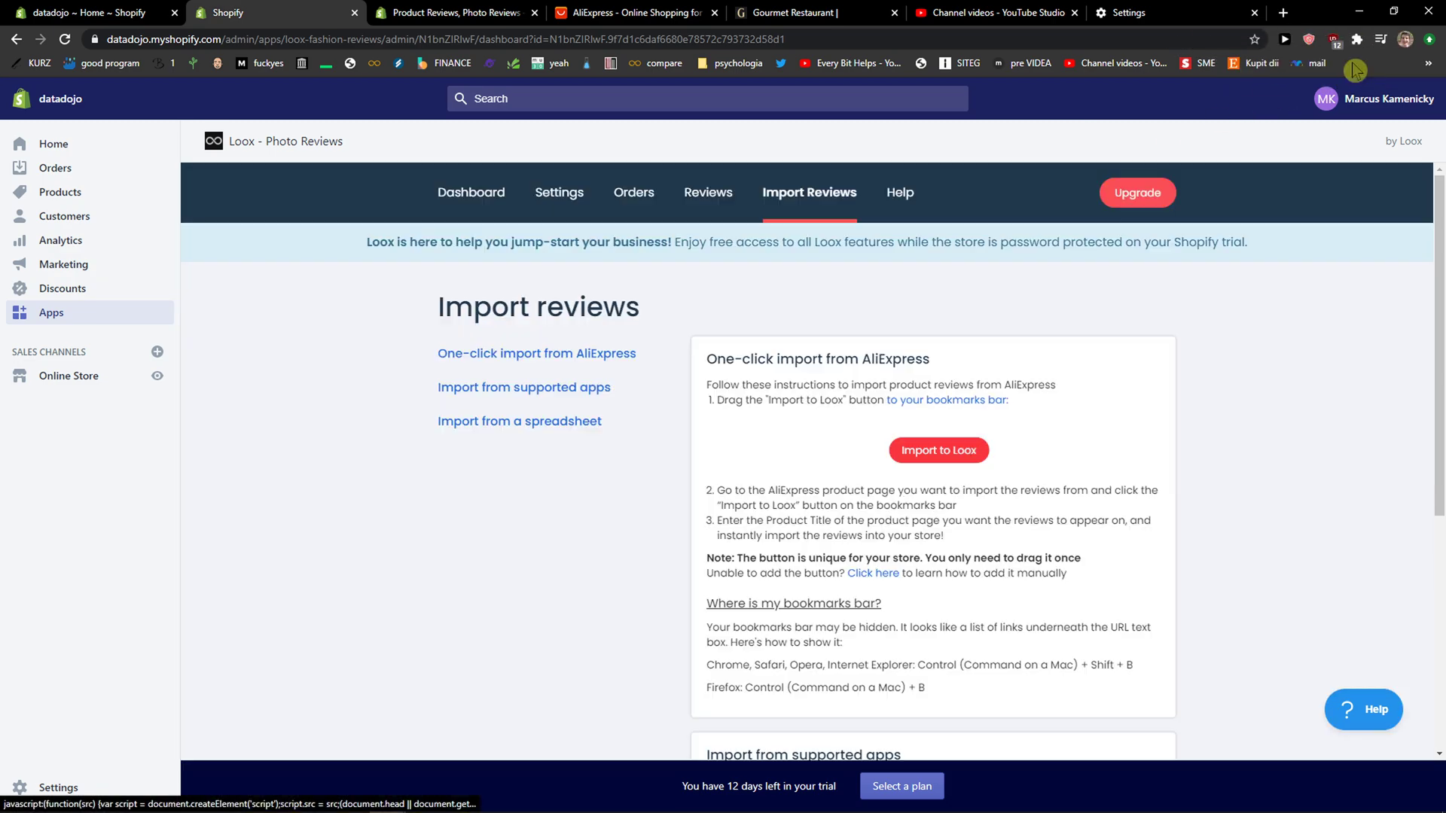
# Step: Copy the Import to Loox link address, save it as a bookmark named Shopify on the bookmarks bar, and check the overflowing bookmarks
pyautogui.rightClick(942, 449)
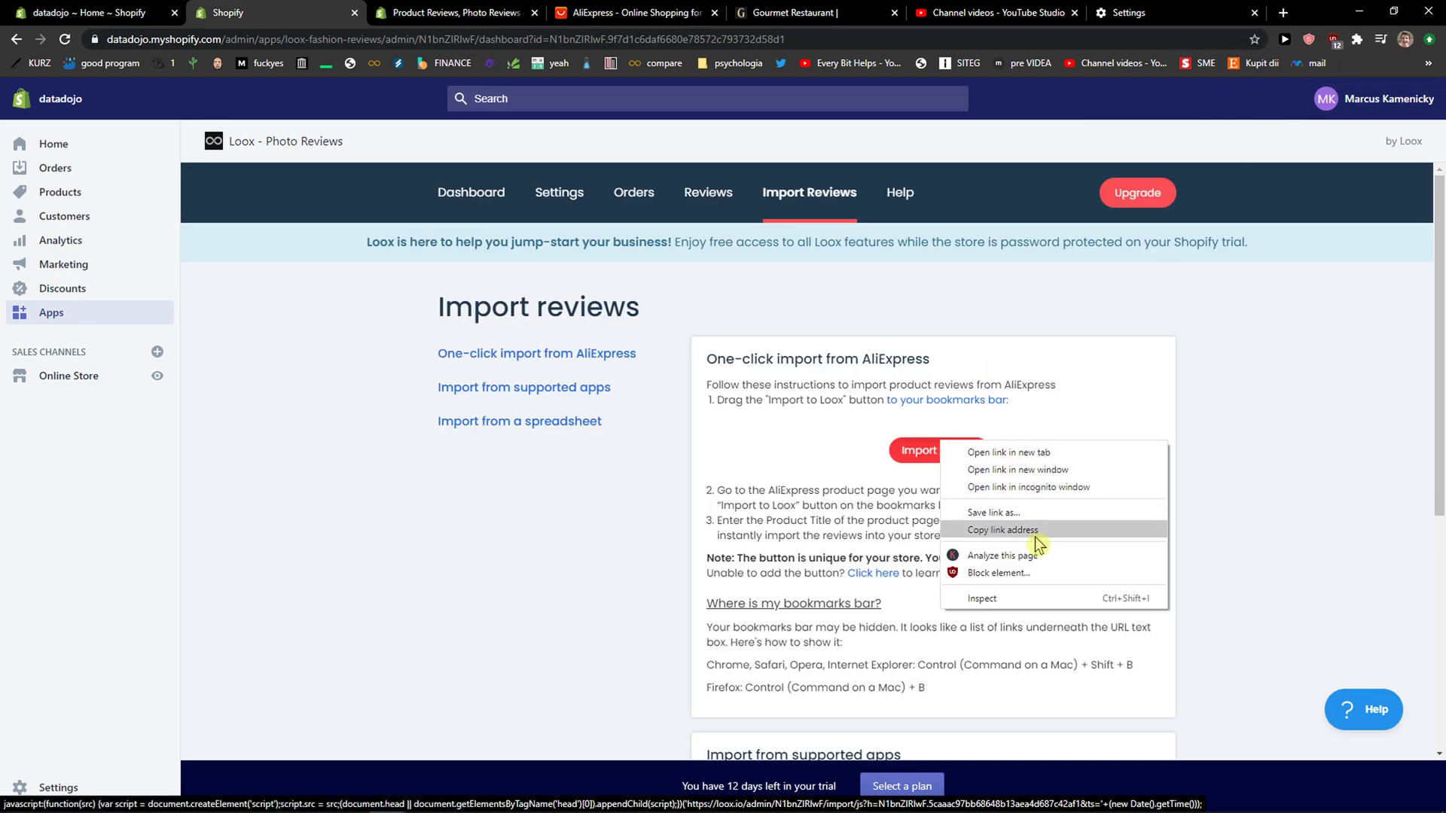
pyautogui.click(1036, 530)
pyautogui.rightClick(1348, 67)
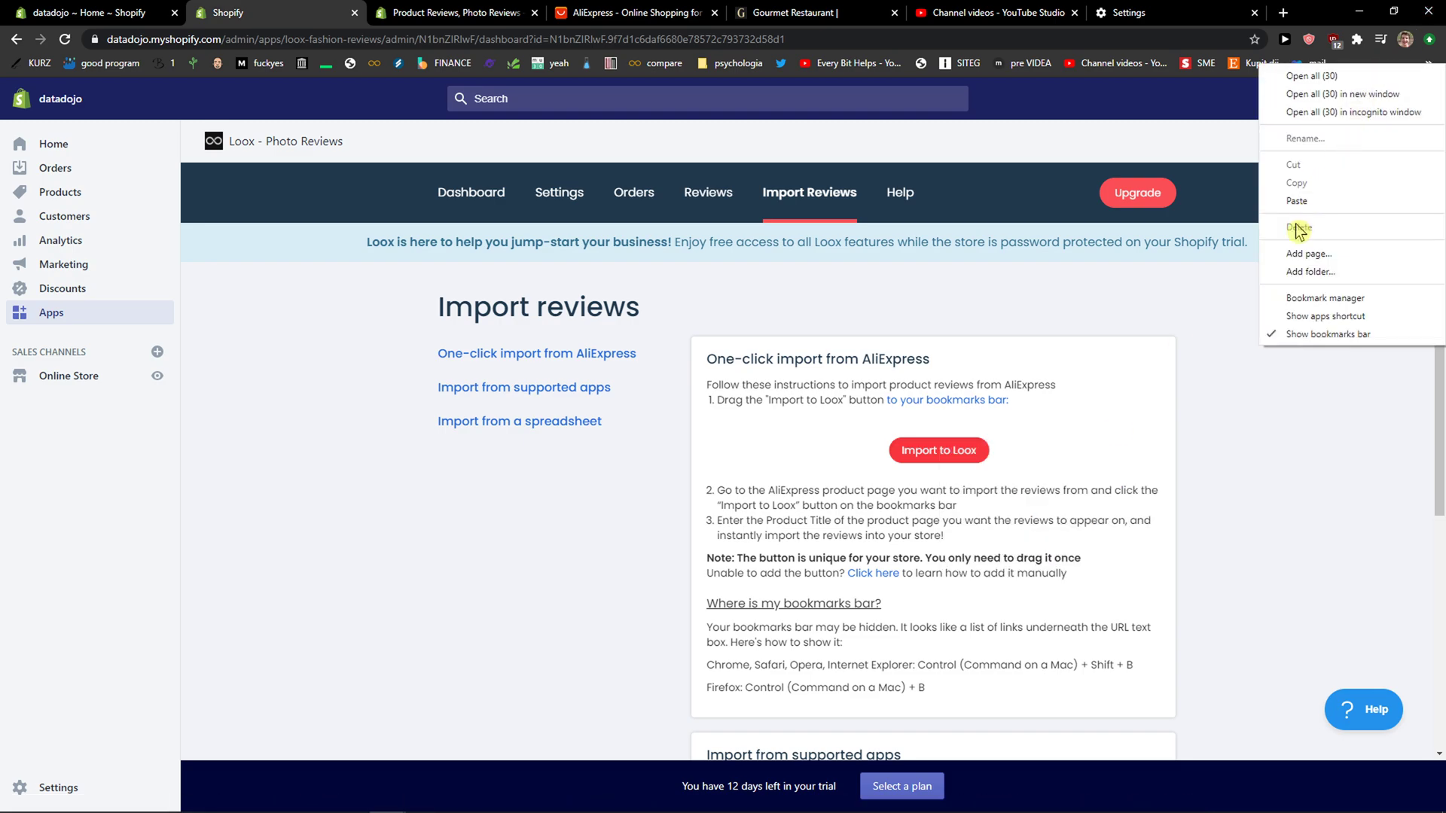
pyautogui.click(1308, 254)
pyautogui.tripleClick(803, 138)
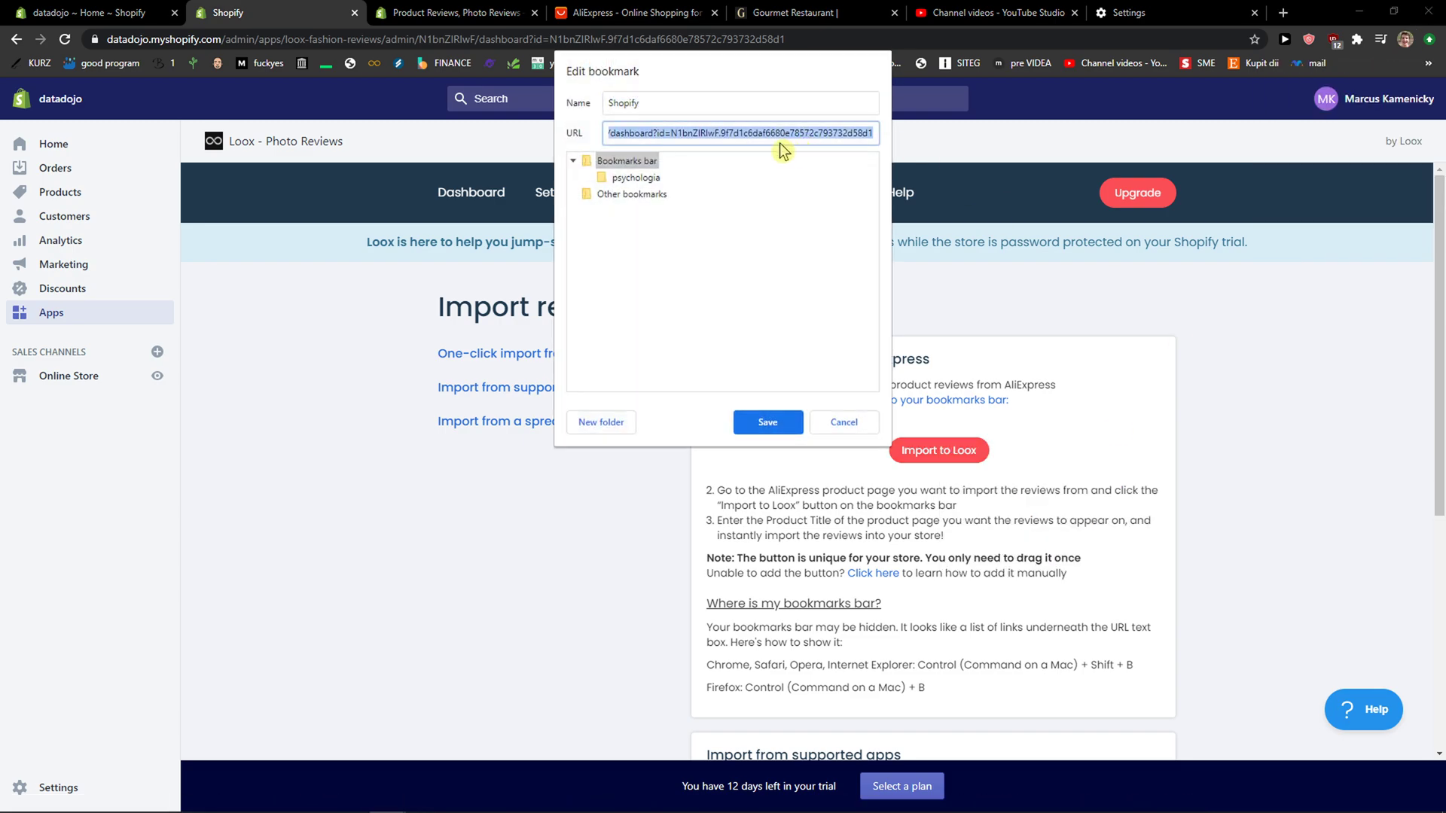
pyautogui.hotkey('ctrl', 'v')
pyautogui.doubleClick(700, 104)
pyautogui.click(768, 421)
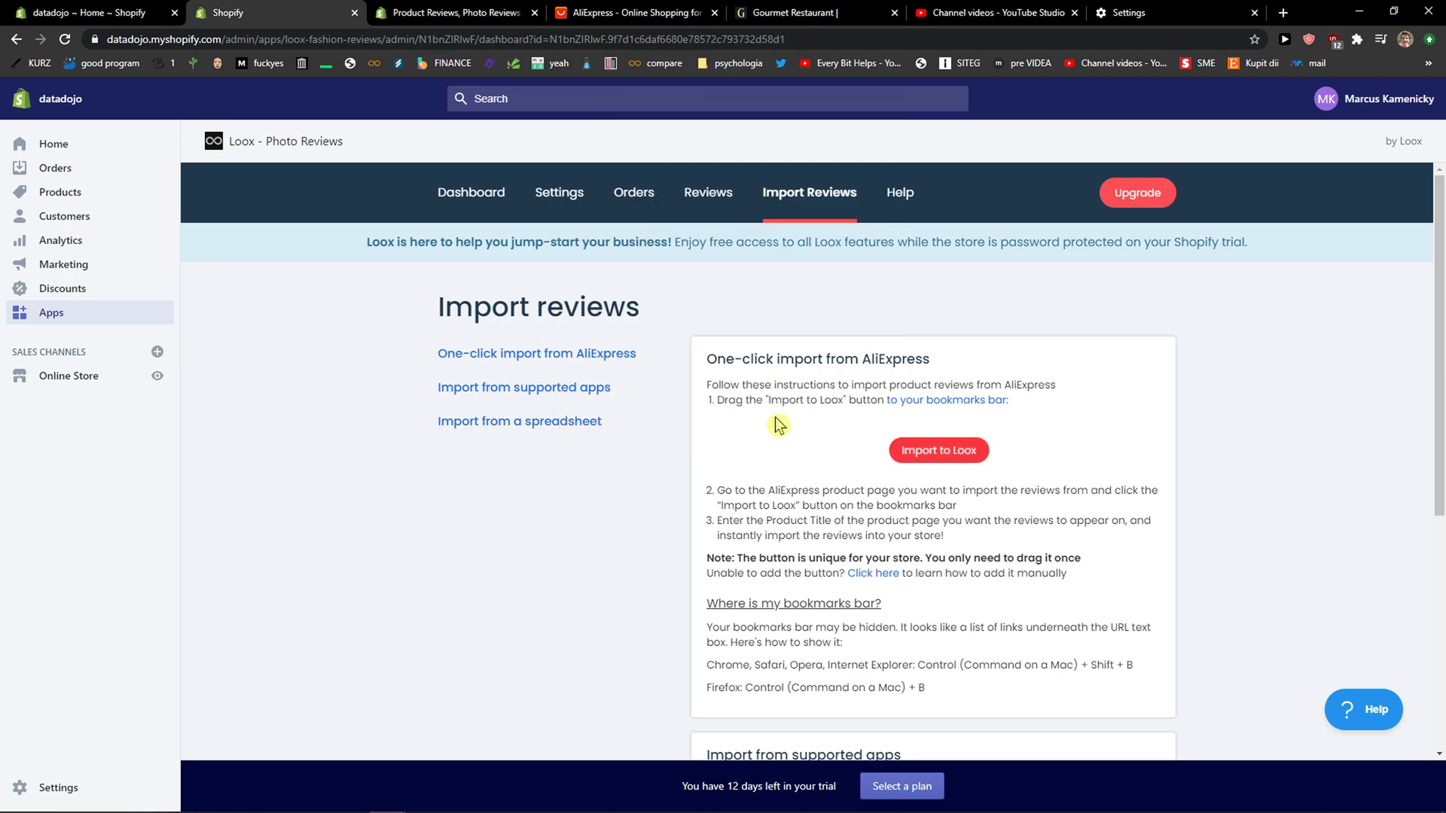
pyautogui.click(1426, 62)
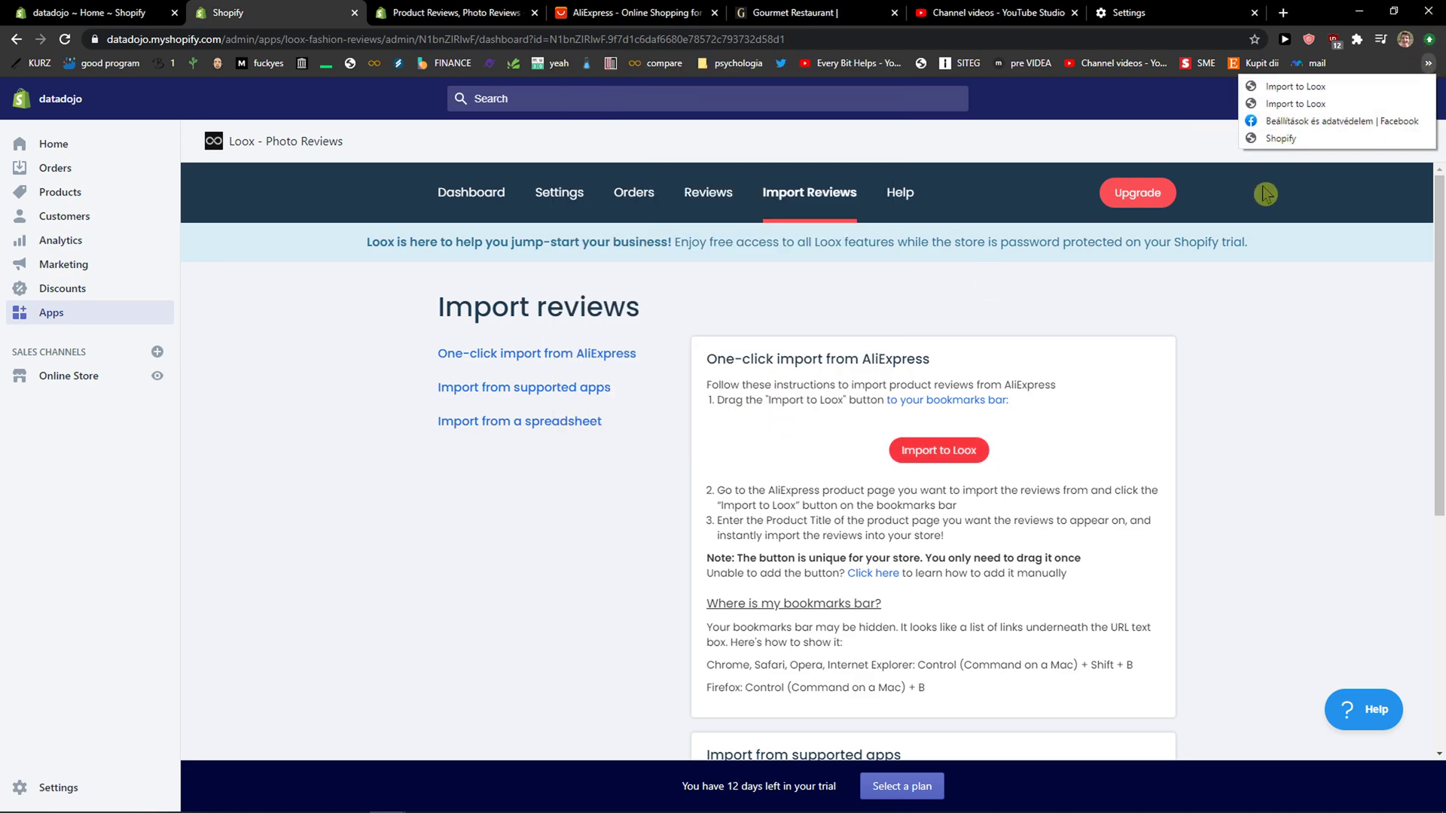
pyautogui.click(1242, 314)
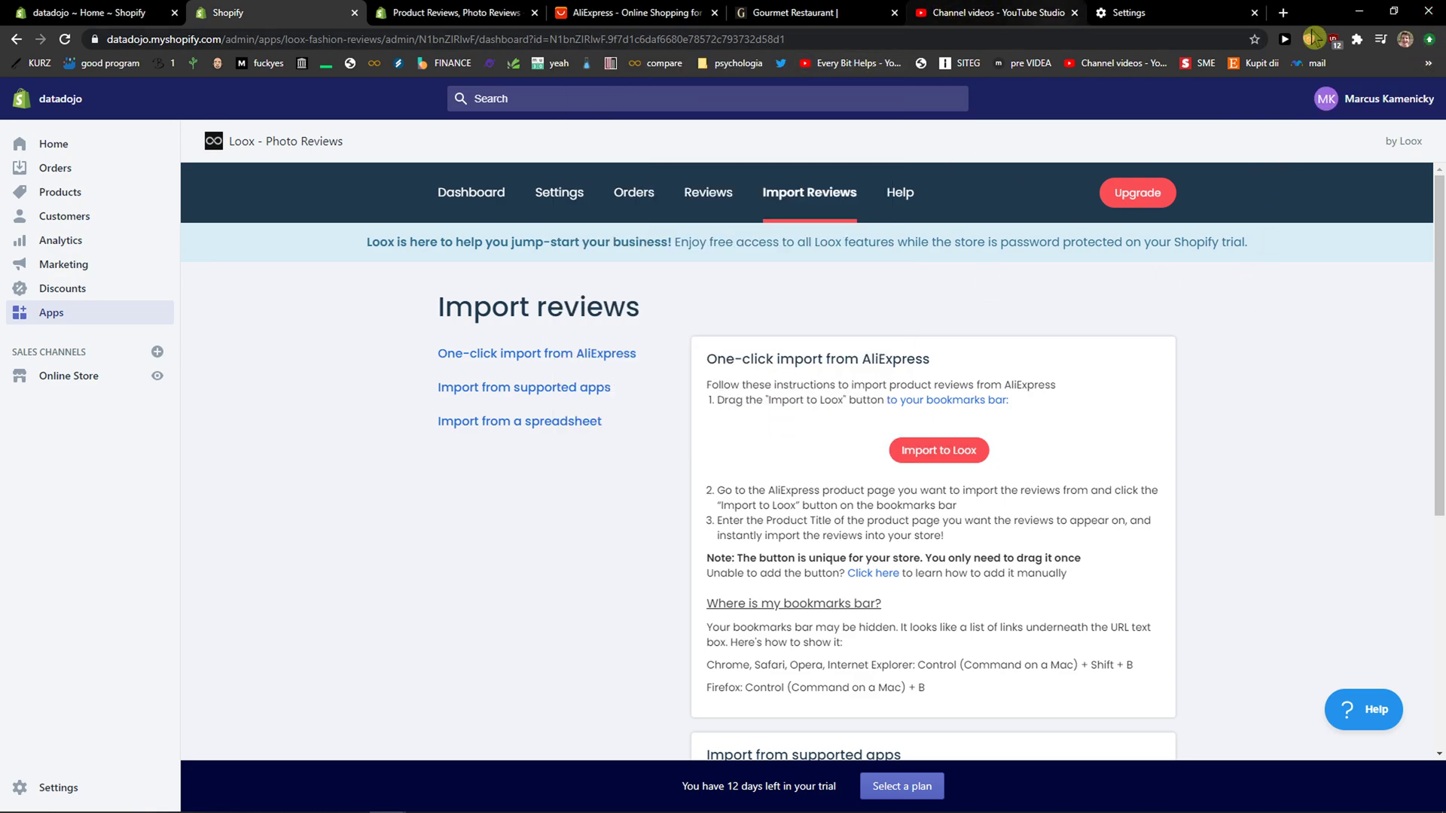
# Step: Switch to AliExpress, open the children's winter snowsuit product from the Weekly Deals, and close the deals page
pyautogui.click(625, 13)
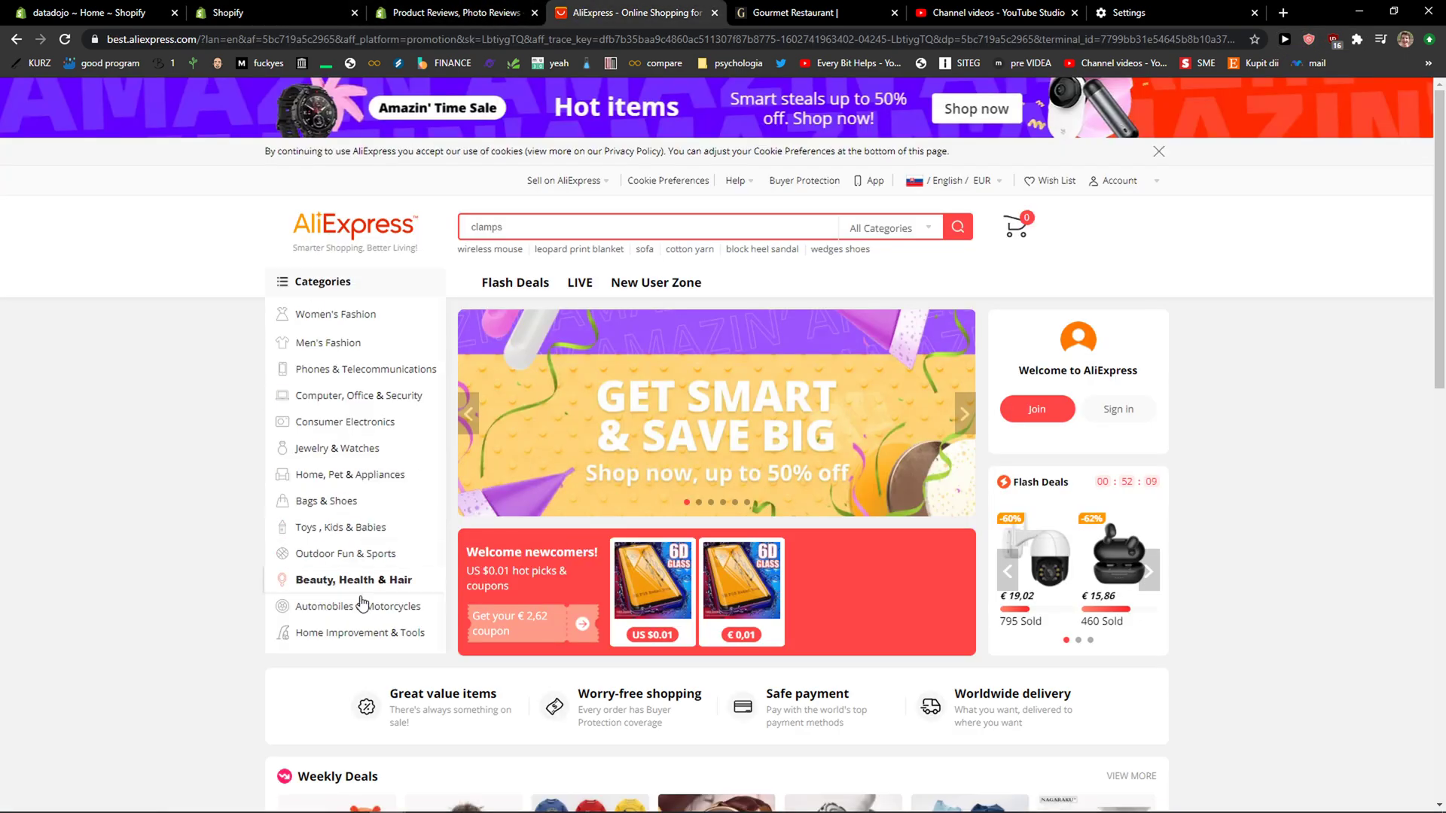
pyautogui.scroll(-7, 488, 371)
pyautogui.click(557, 337)
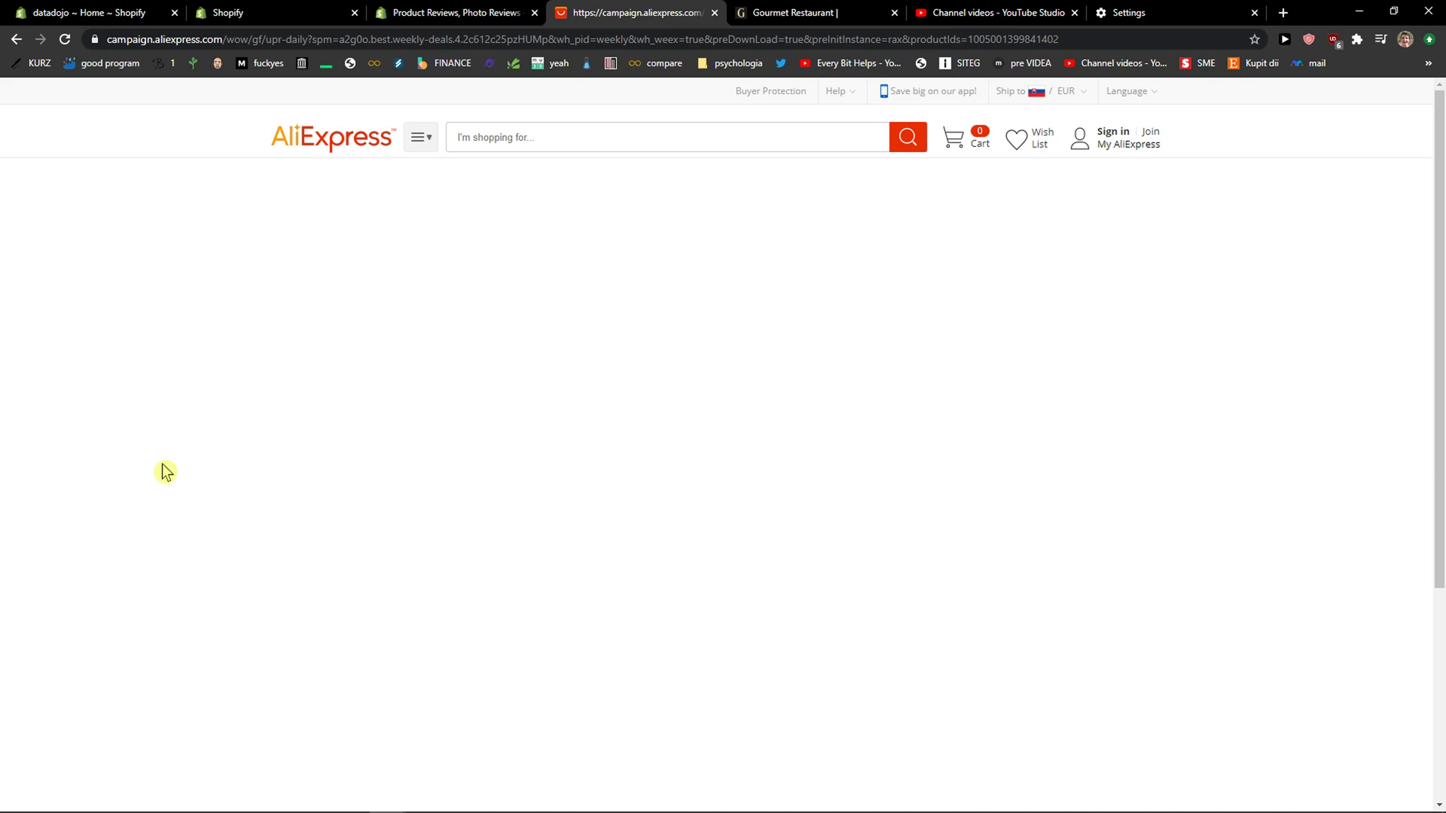
pyautogui.scroll(-2, 595, 262)
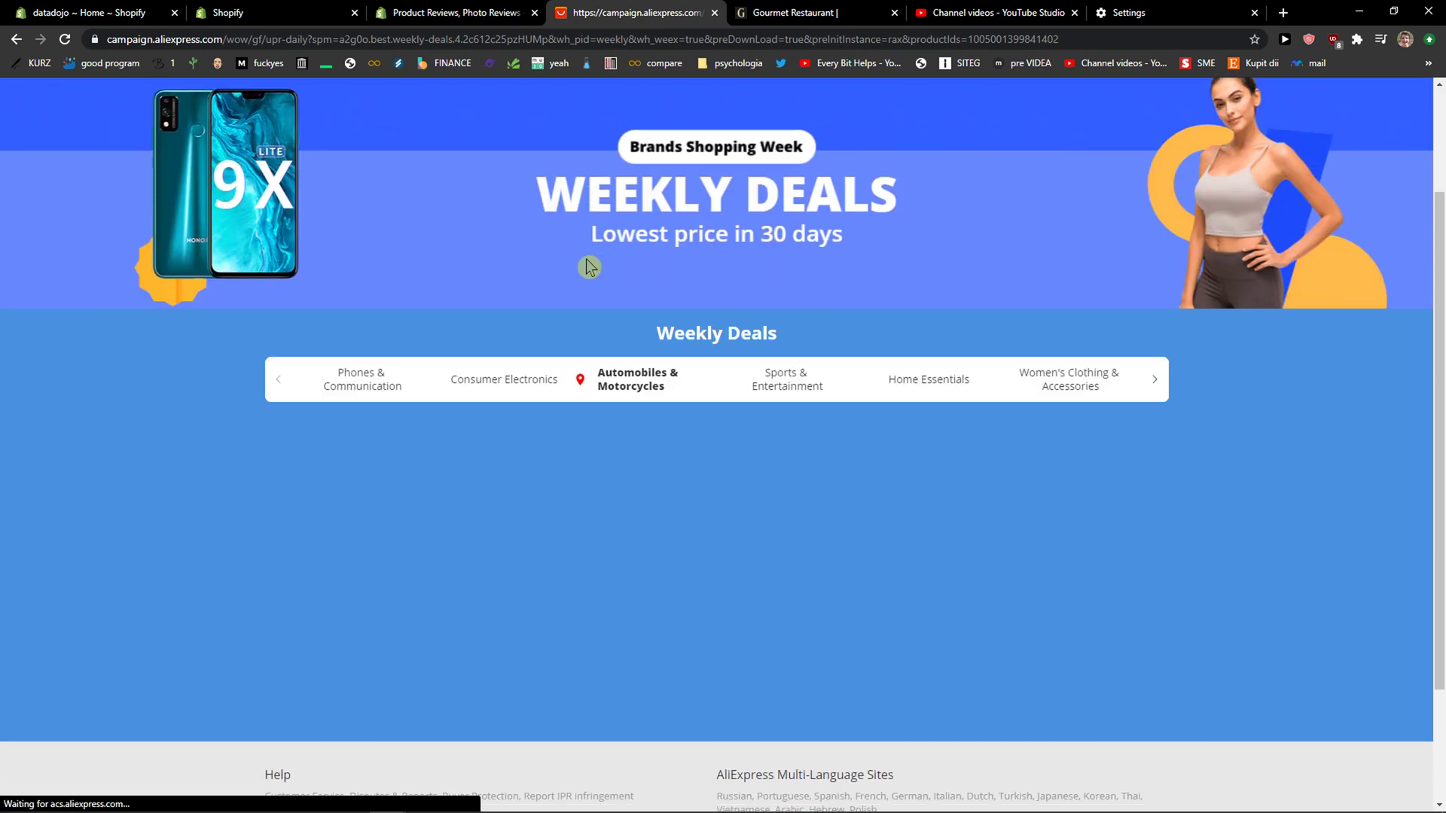
pyautogui.scroll(-3, 586, 266)
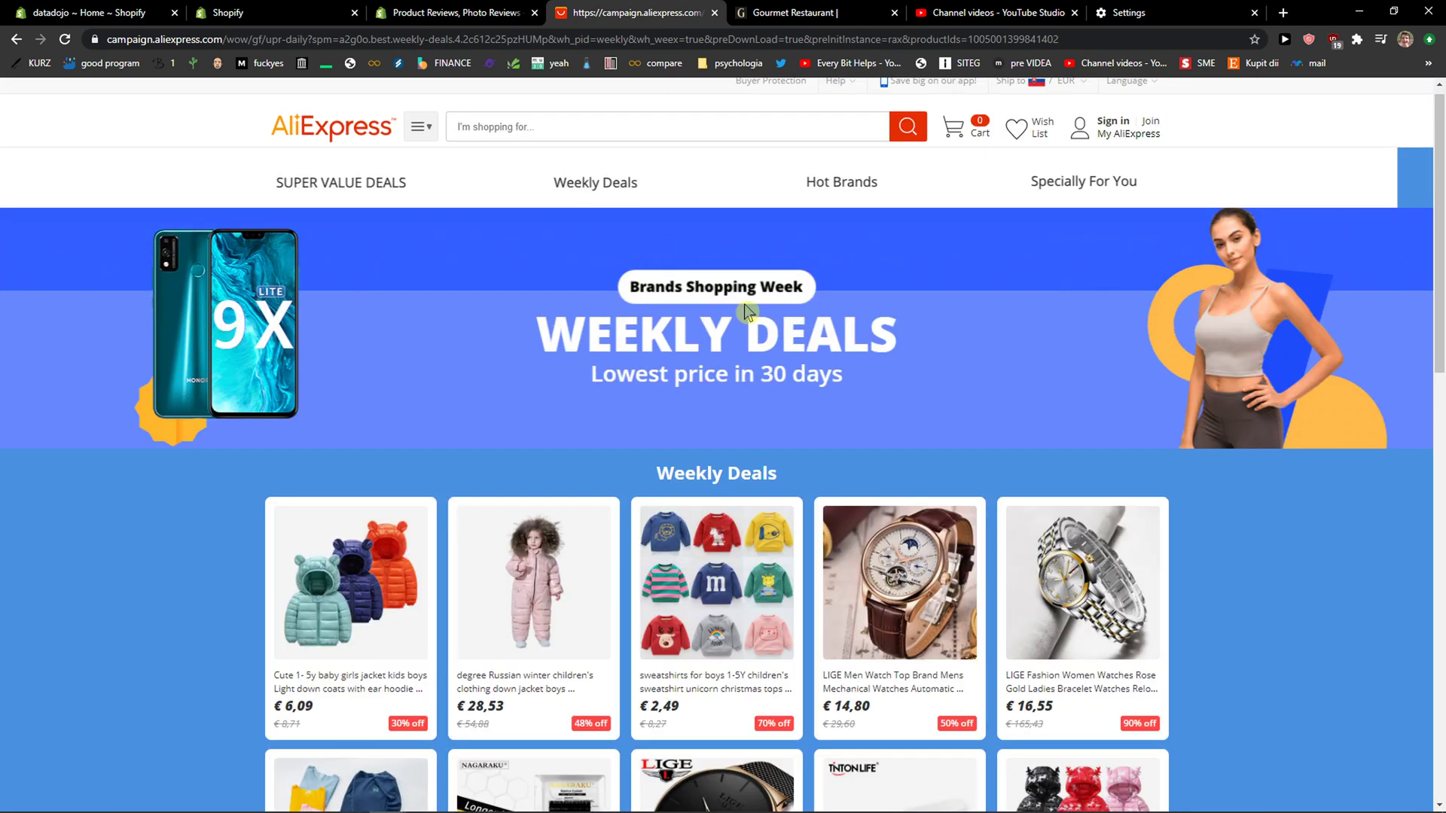
pyautogui.scroll(-2, 719, 312)
pyautogui.click(552, 420)
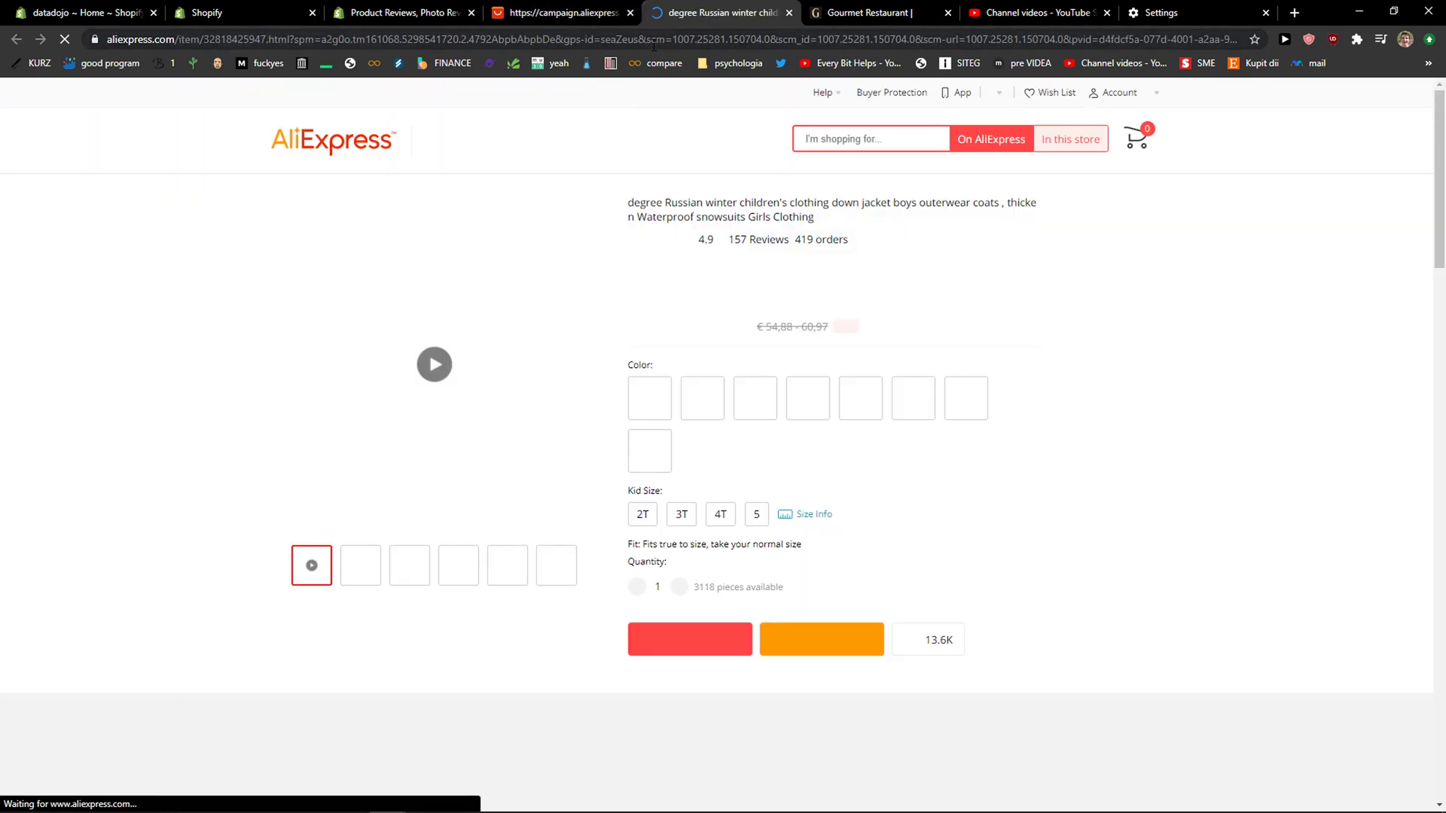
pyautogui.click(630, 13)
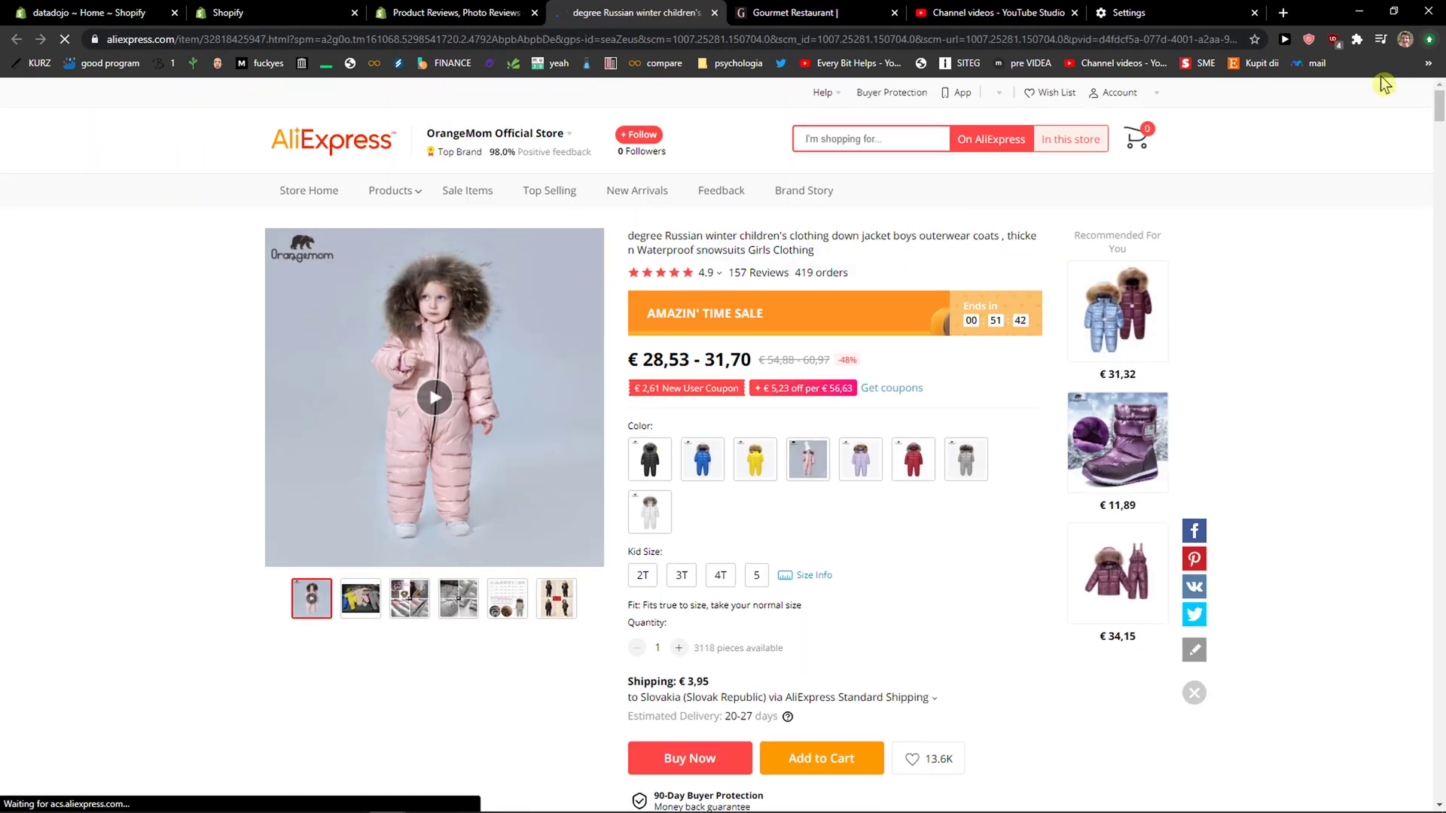
# Step: Run the Import to Loox bookmark on the snowsuit product page and choose Baby Yoda as the product to import to
pyautogui.click(1364, 90)
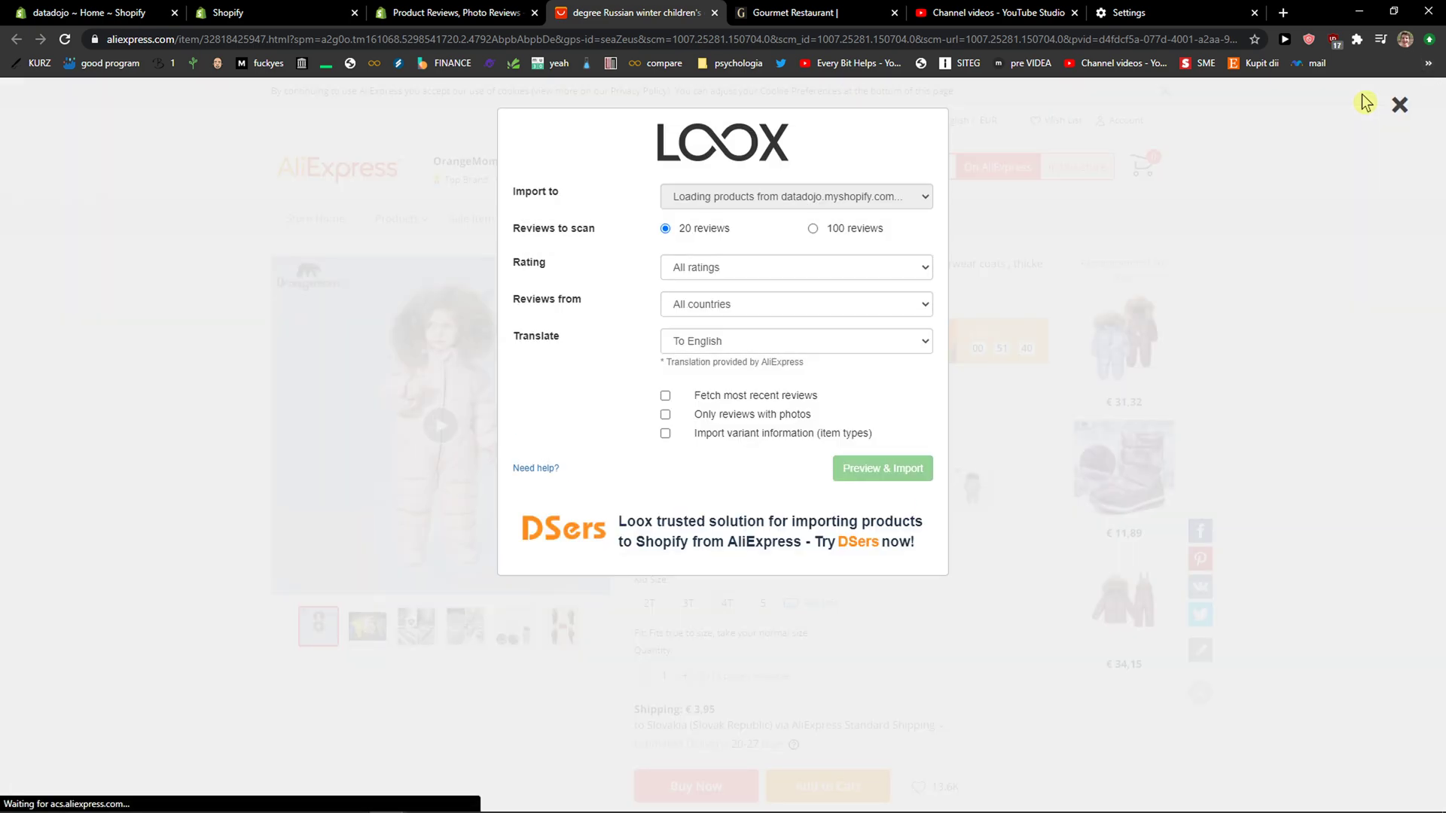
pyautogui.click(704, 198)
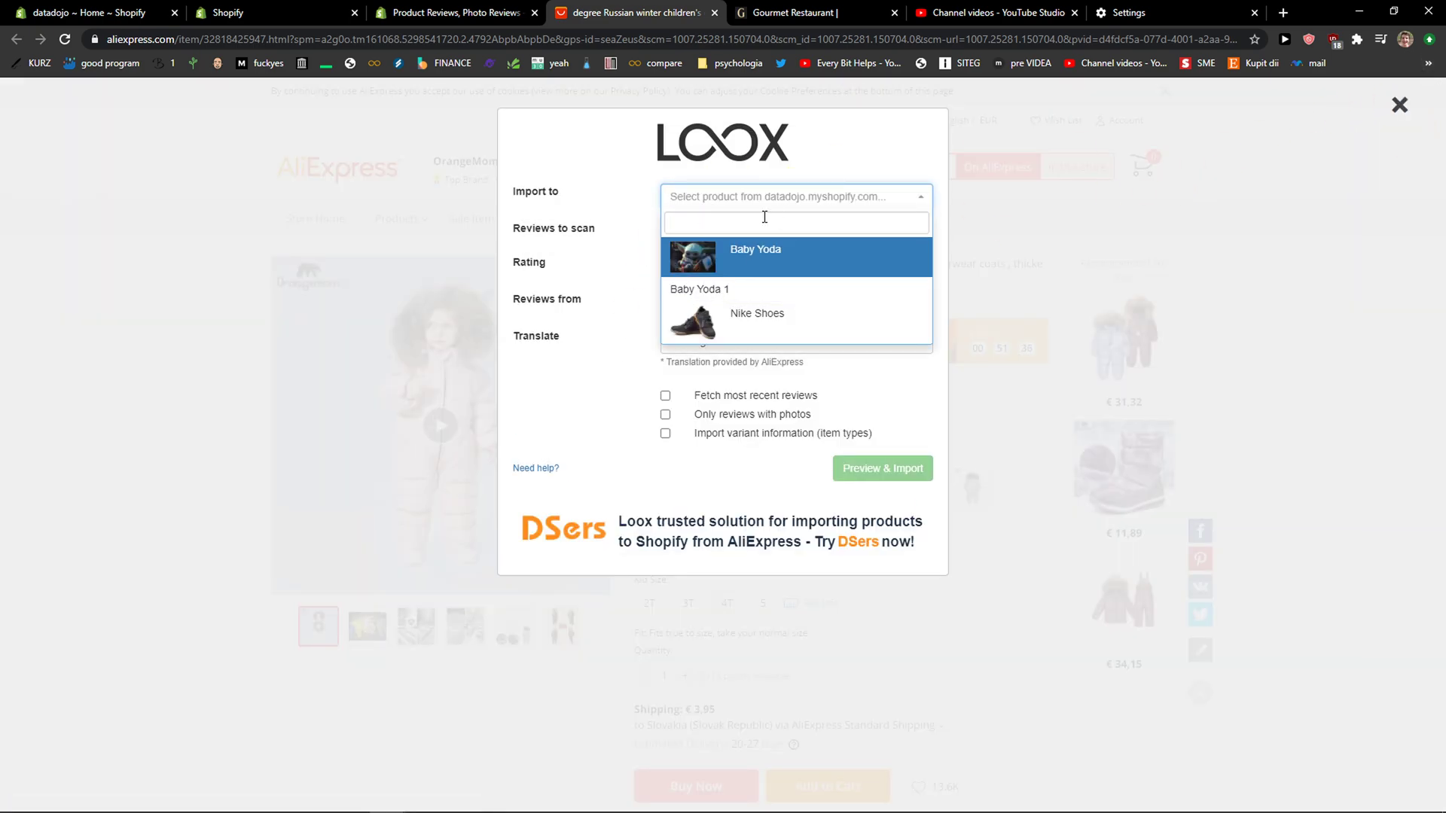
pyautogui.click(737, 256)
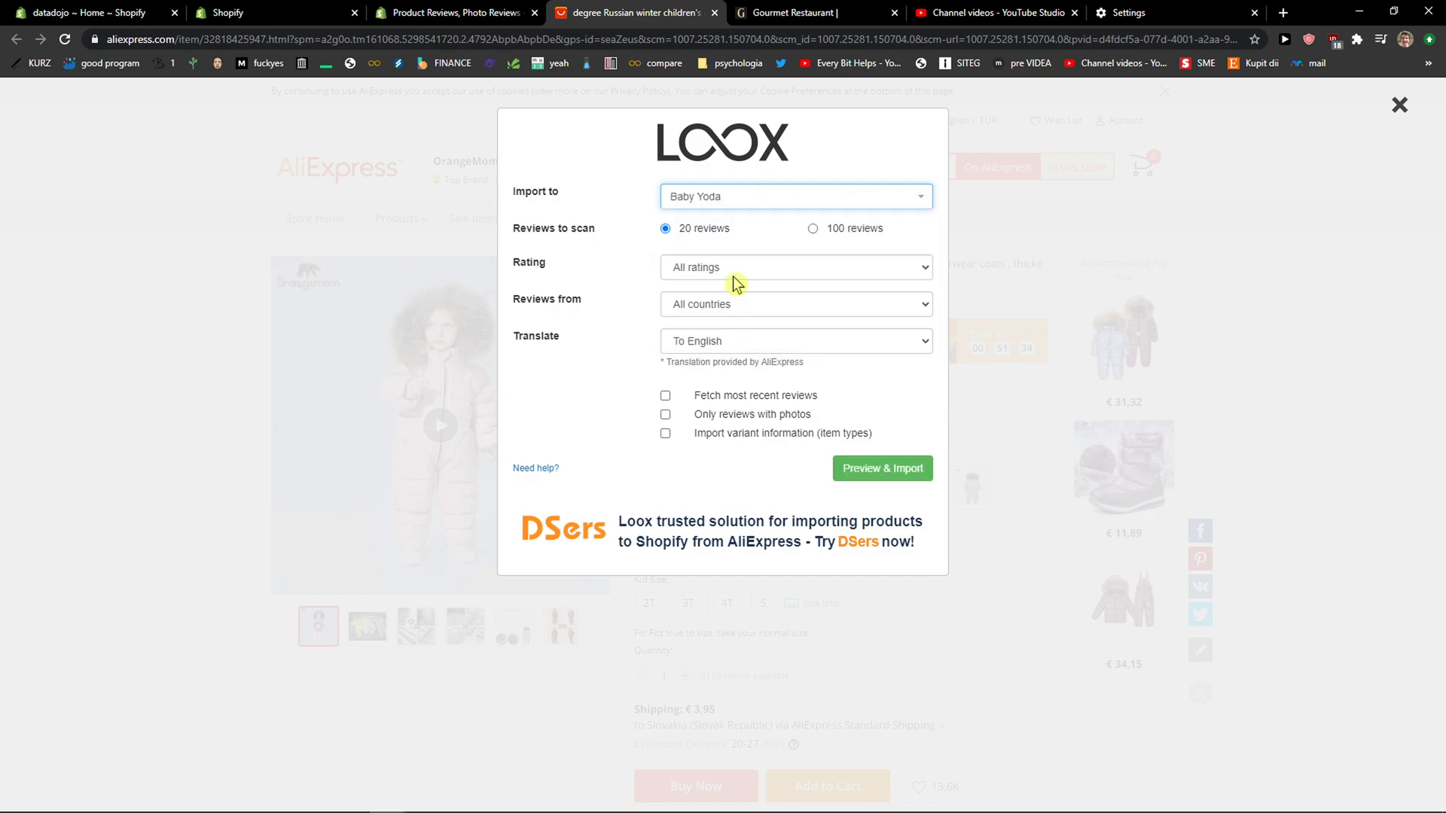
# Step: Set the import to scan 20 reviews and limit the rating to 5 stars only
pyautogui.click(813, 229)
pyautogui.click(693, 241)
pyautogui.click(690, 272)
pyautogui.click(687, 286)
pyautogui.click(677, 230)
pyautogui.click(686, 273)
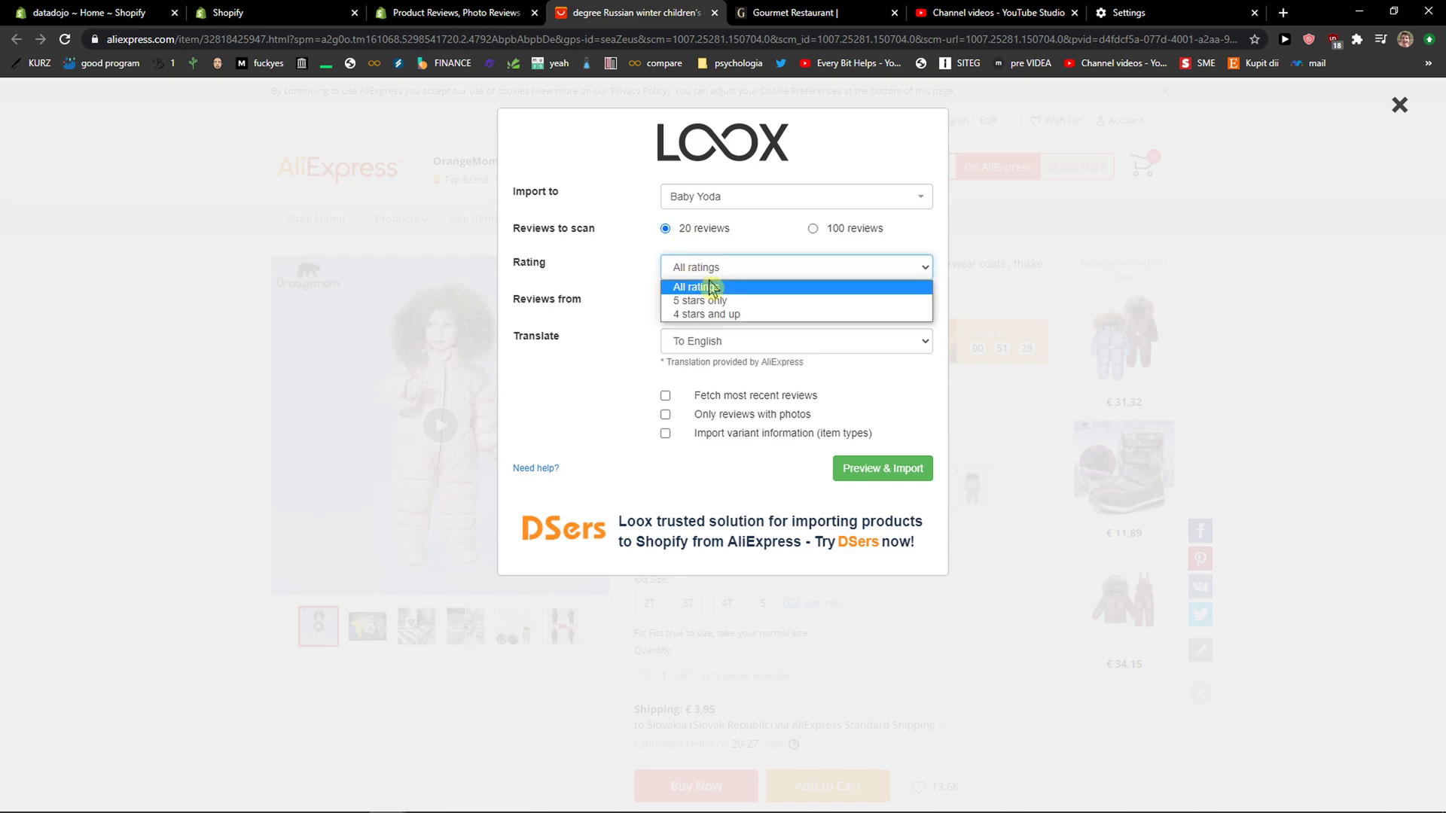
pyautogui.click(696, 301)
# Step: Examine the country choices and the translation options for the reviews to import
pyautogui.click(691, 307)
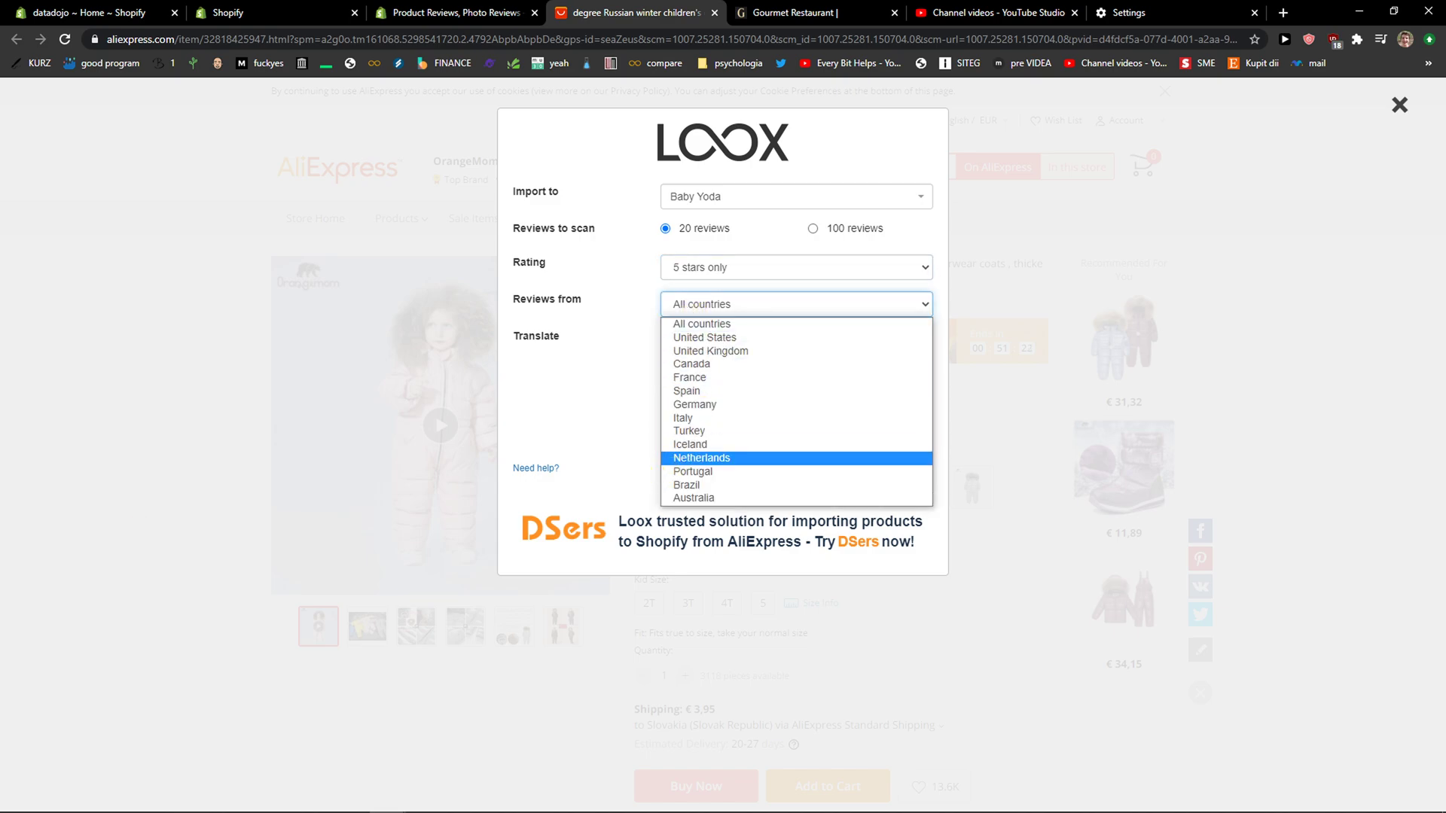
pyautogui.press('Escape')
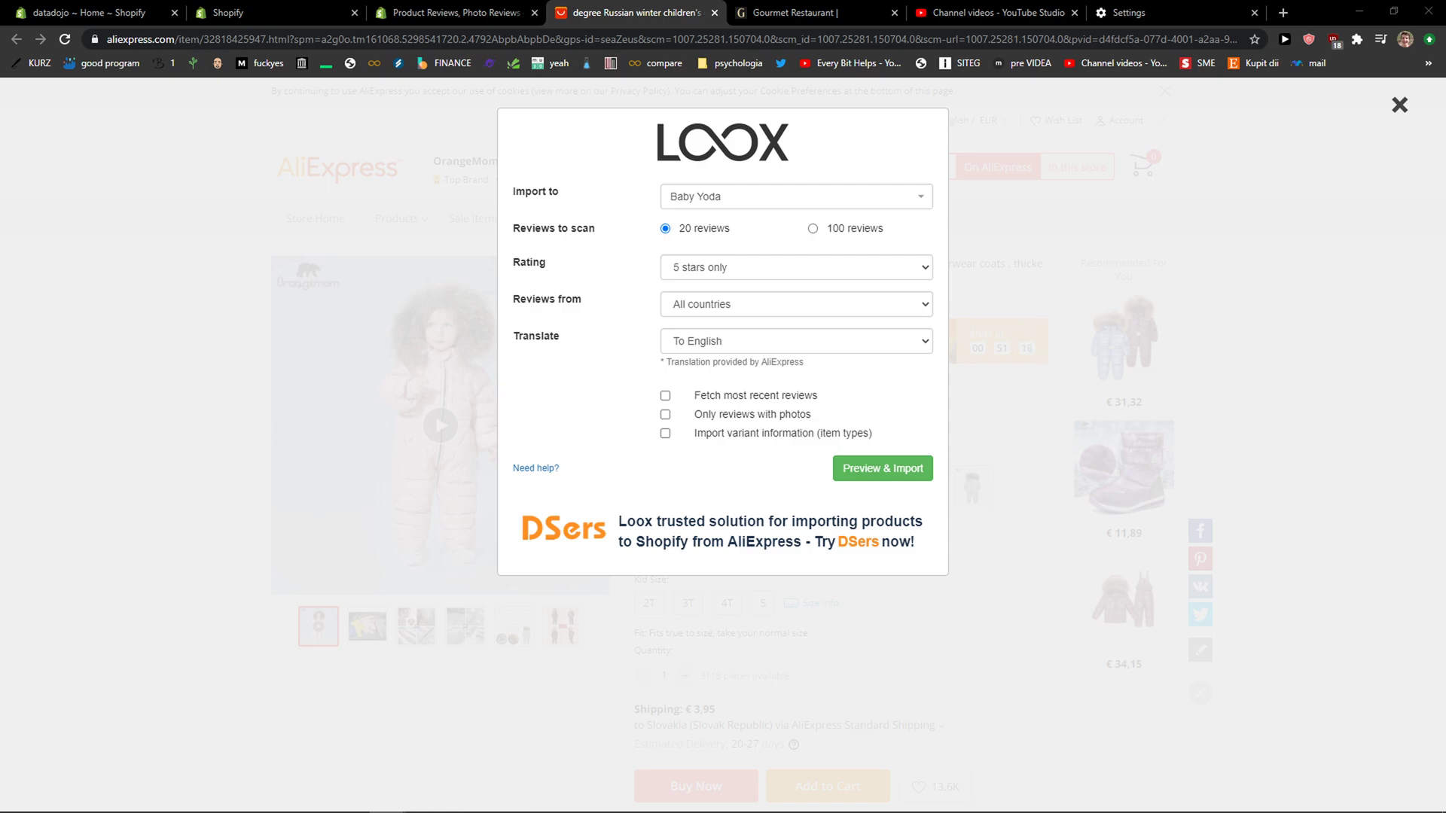
pyautogui.click(688, 347)
pyautogui.click(688, 348)
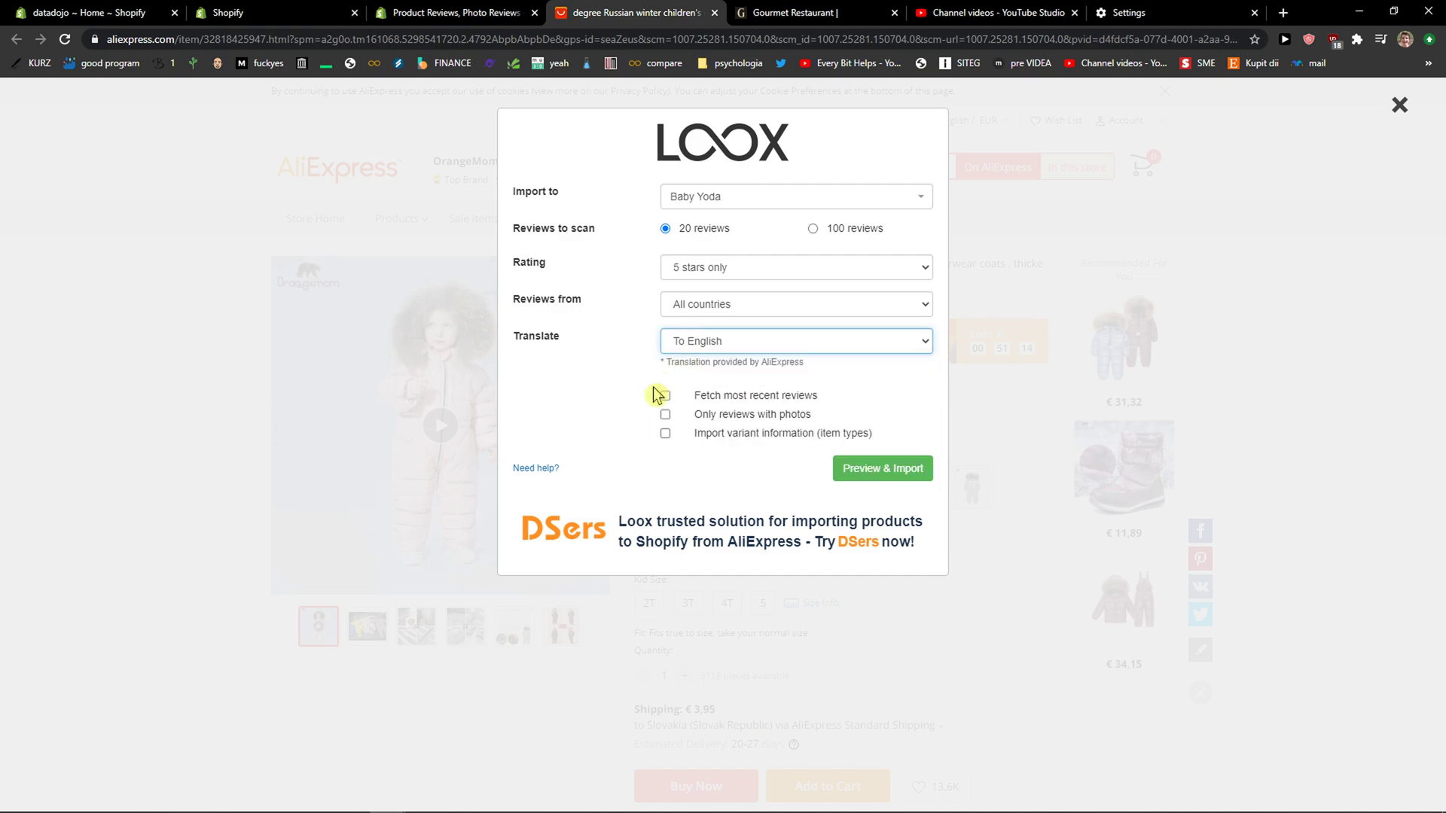
pyautogui.click(730, 304)
pyautogui.click(642, 329)
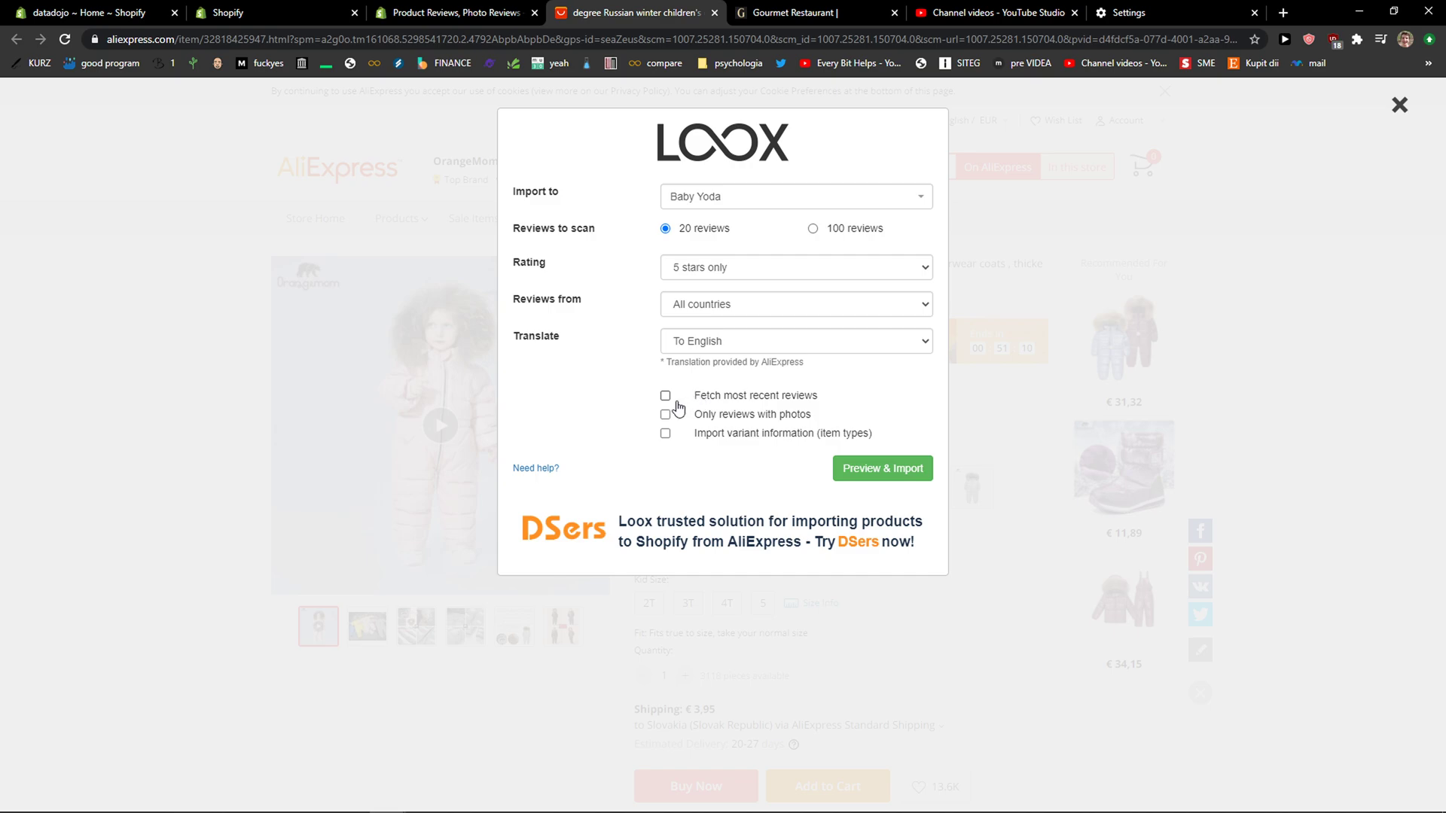
# Step: Preview the matching AliExpress reviews, reject unwanted ones and import the chosen ones into the Baby Yoda product
pyautogui.click(866, 468)
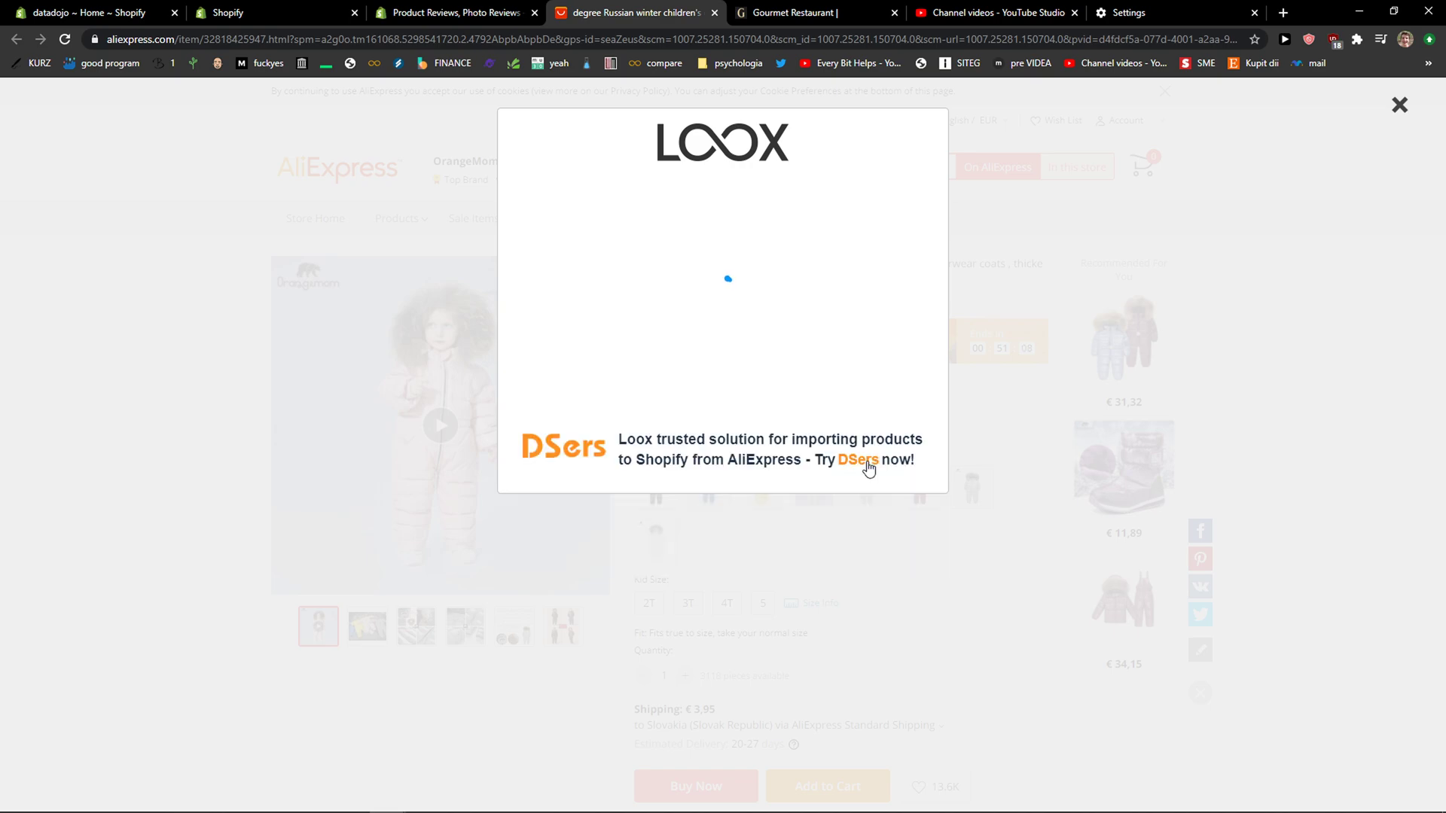
pyautogui.click(857, 215)
pyautogui.click(835, 216)
pyautogui.click(894, 203)
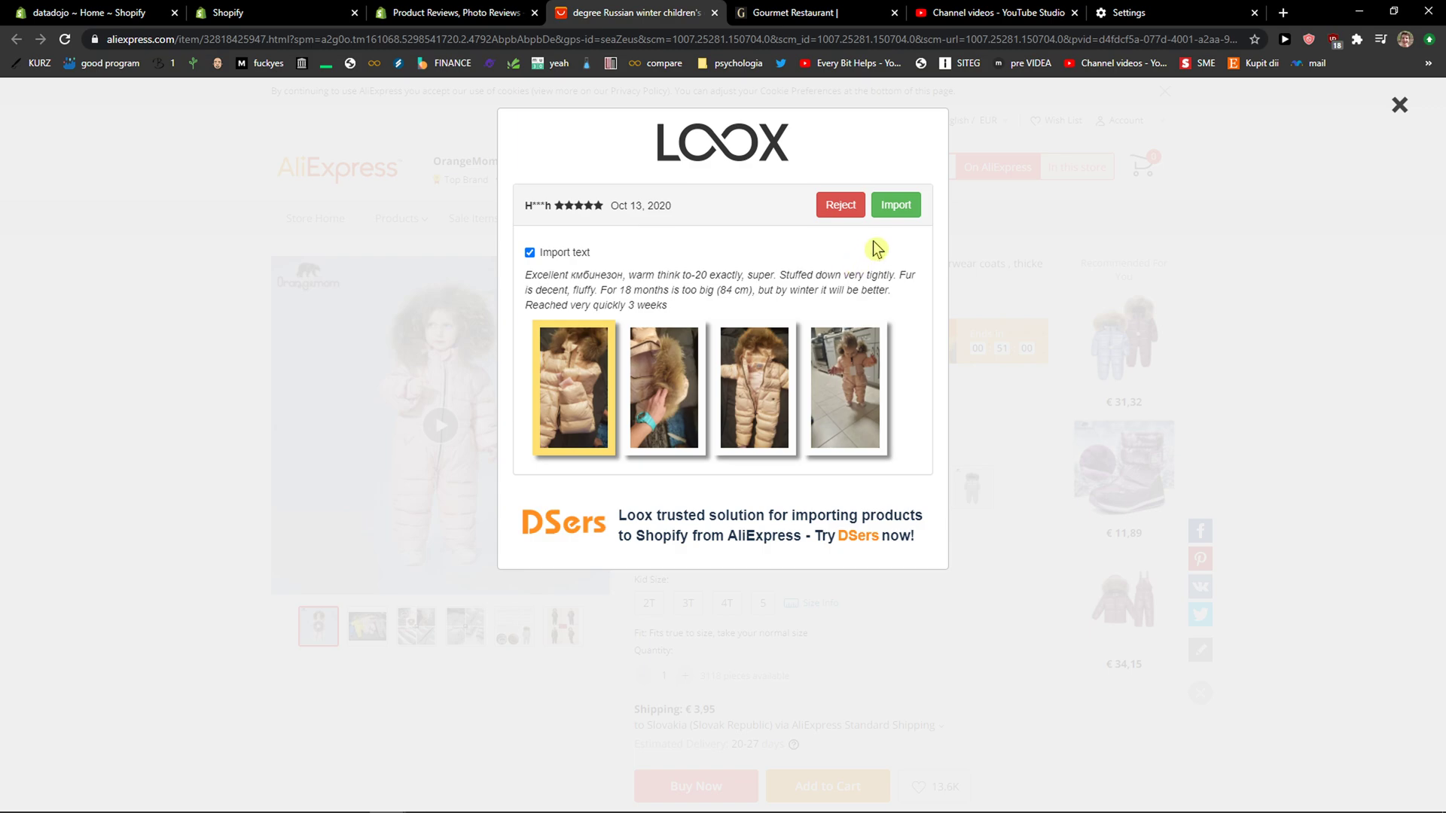
pyautogui.click(892, 213)
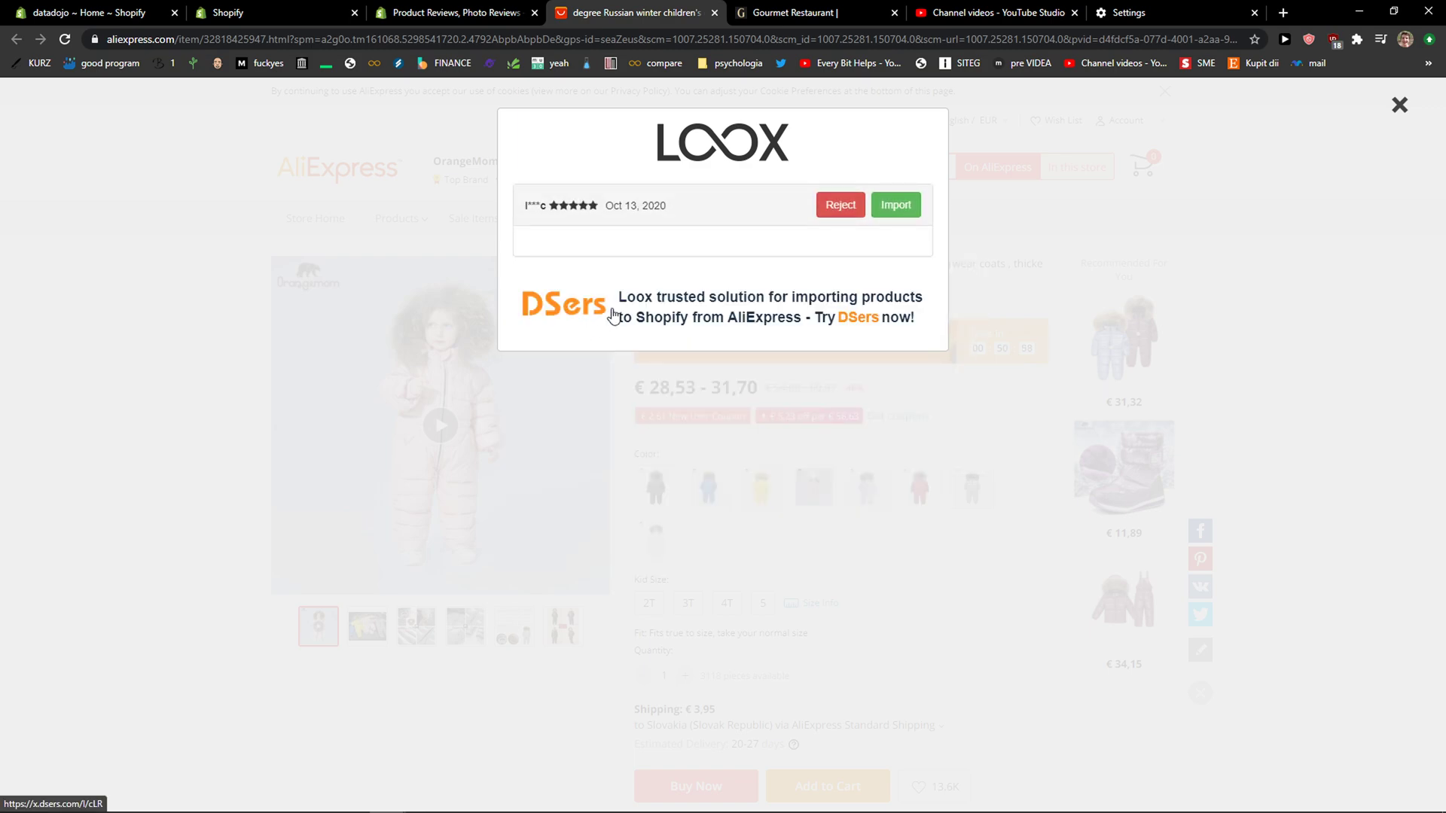